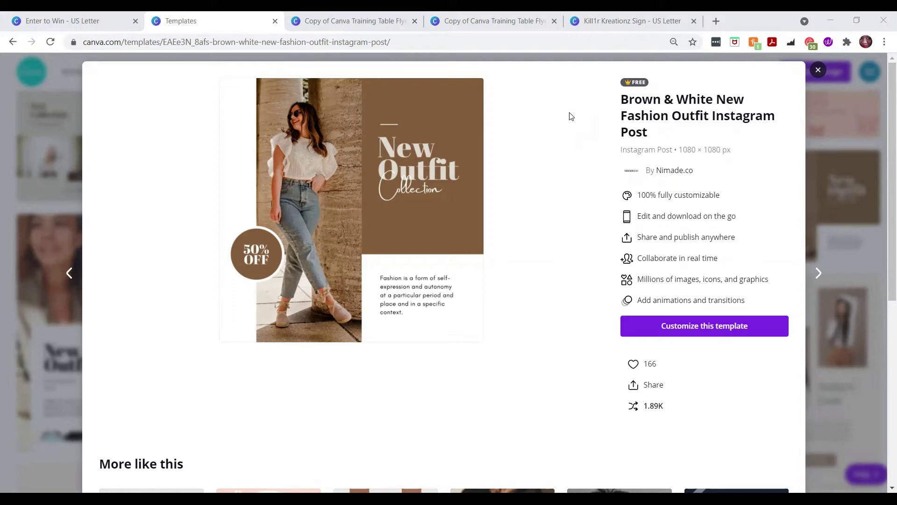
- Open the Brown & White New Fashion Outfit template for customizing and replace its photo with the uploaded white long-sleeve shirt picture
left_click(718, 334)
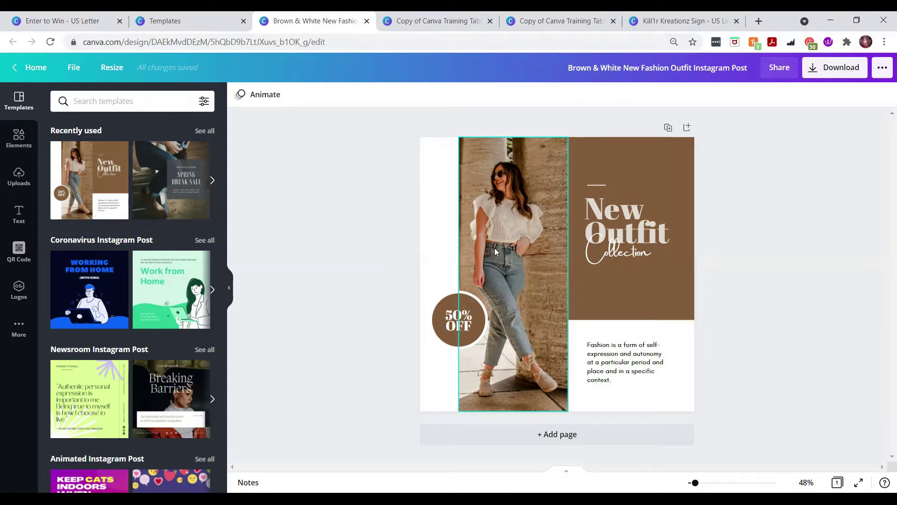
left_click(19, 183)
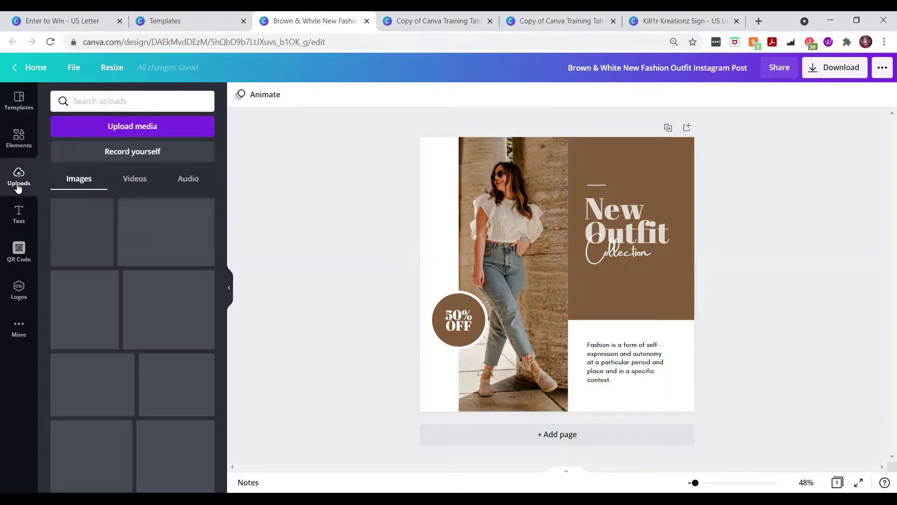
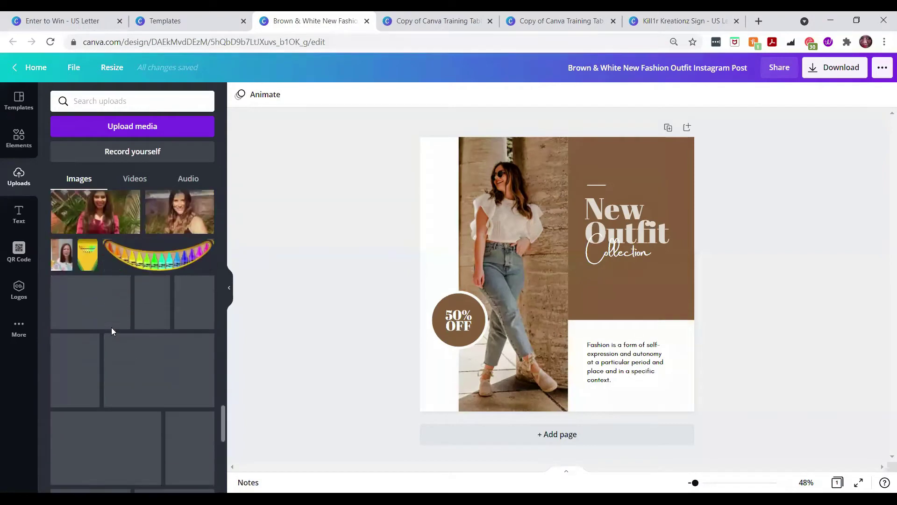
scroll(112, 331, "down", 10)
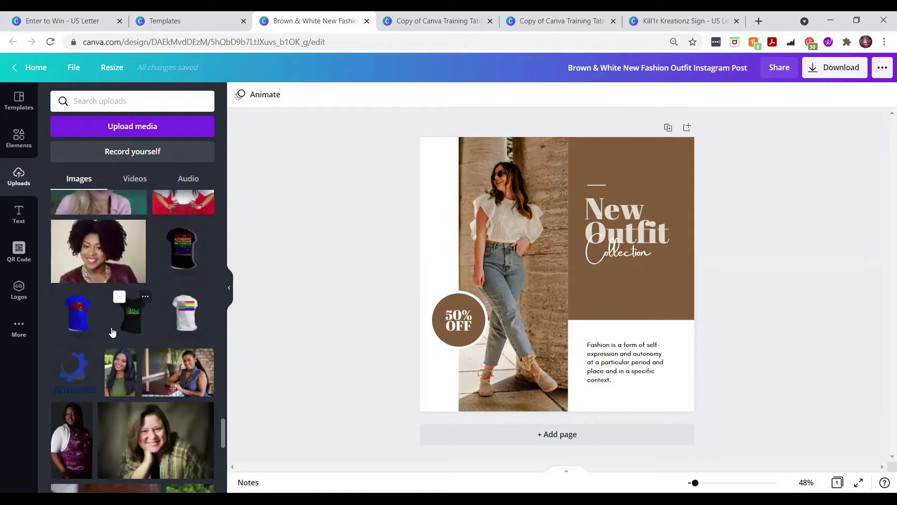
scroll(113, 331, "down", 10)
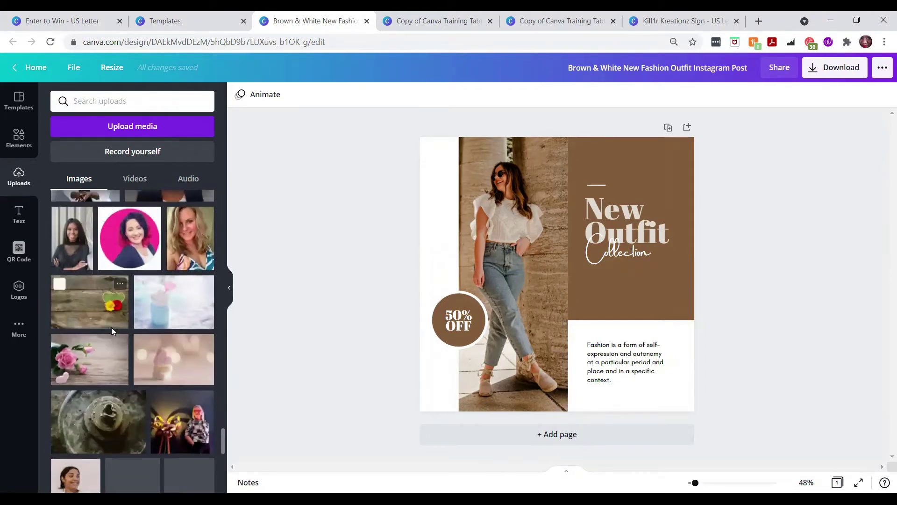
scroll(112, 331, "down", 4)
scroll(111, 331, "down", 5)
scroll(111, 331, "up", 2)
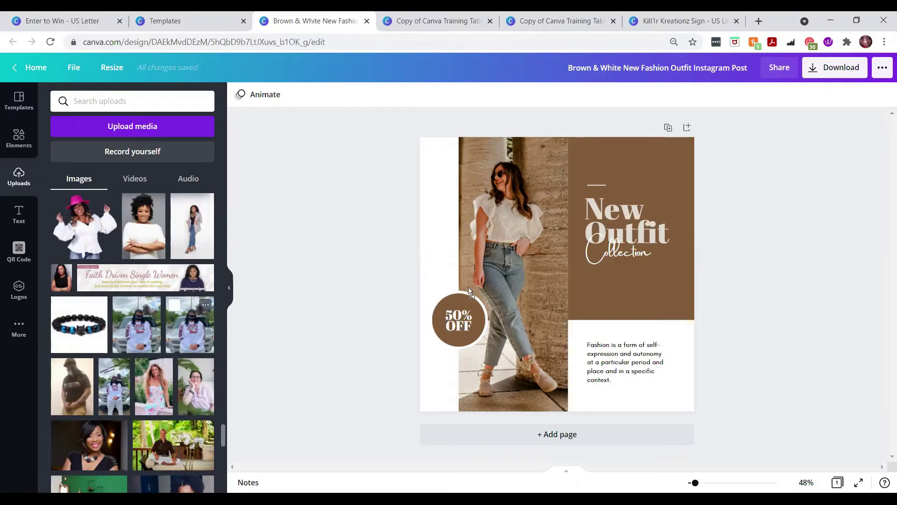
left_click_drag(504, 283, 168, 113)
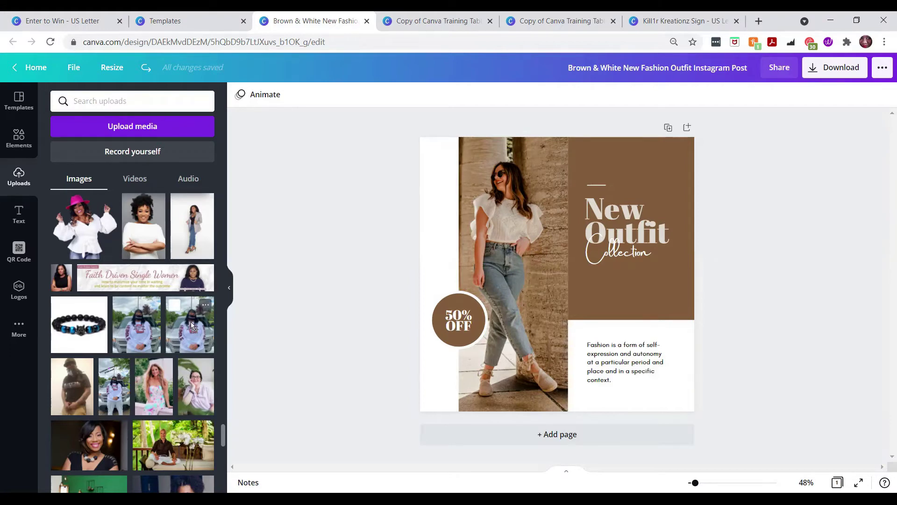
left_click_drag(189, 323, 492, 285)
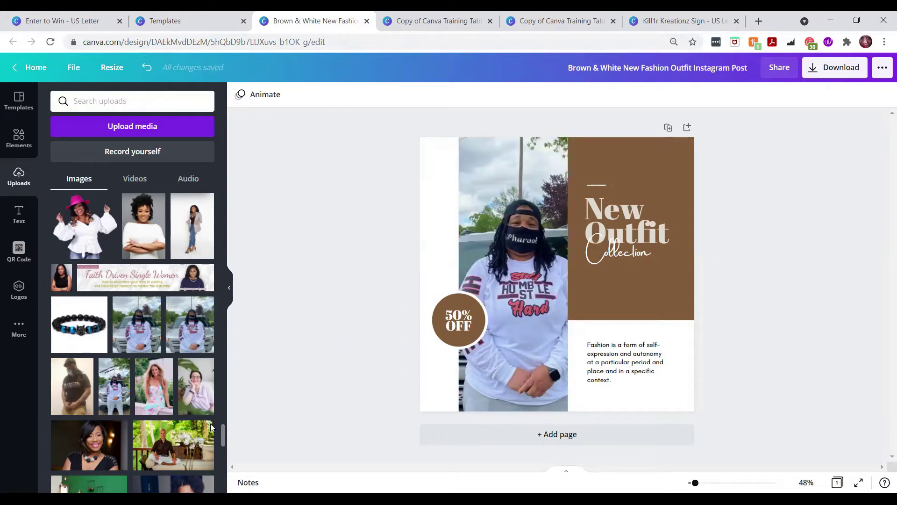
left_click_drag(224, 438, 220, 195)
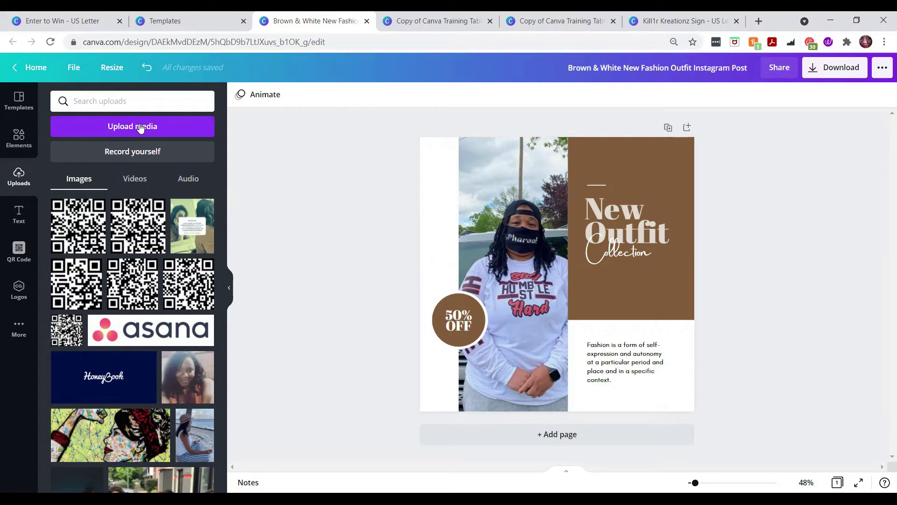
left_click(18, 140)
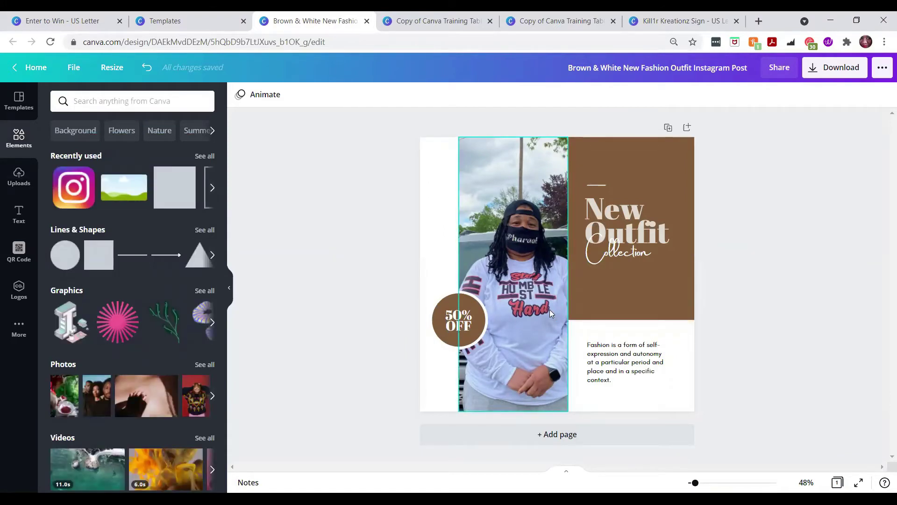
- Shift the photo slightly sideways within its frame so the person in the white shirt is centred
double_click(538, 285)
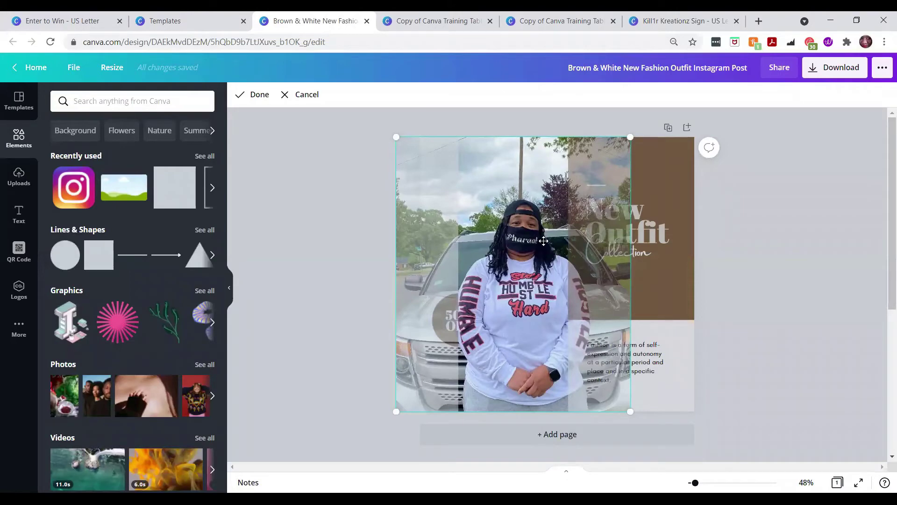
left_click_drag(538, 240, 522, 240)
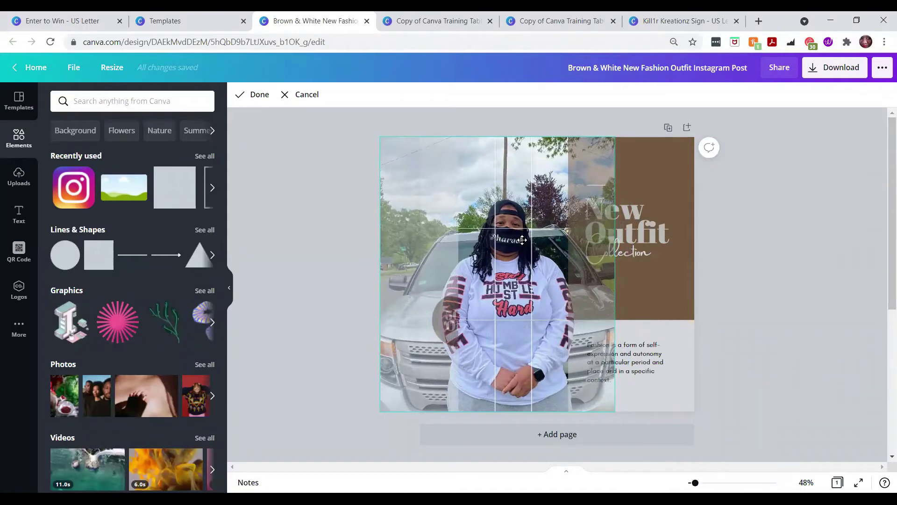
left_click_drag(522, 240, 524, 240)
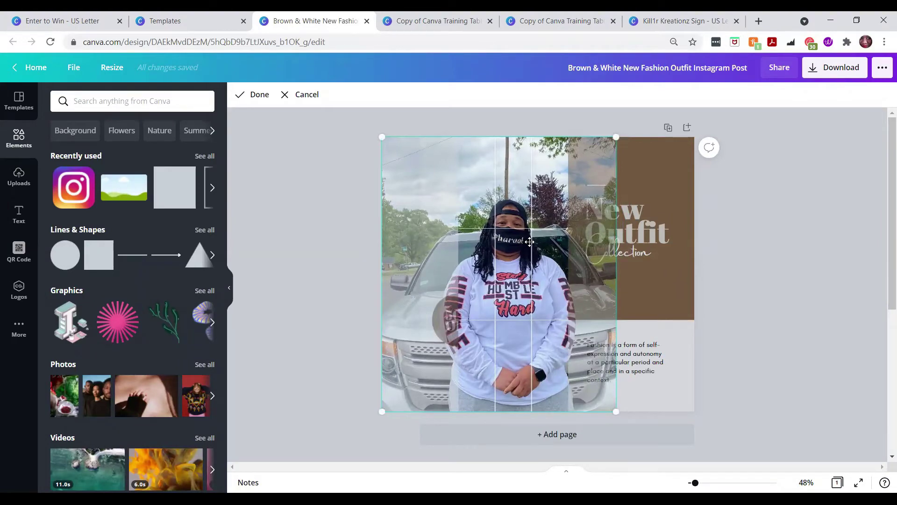
left_click(257, 94)
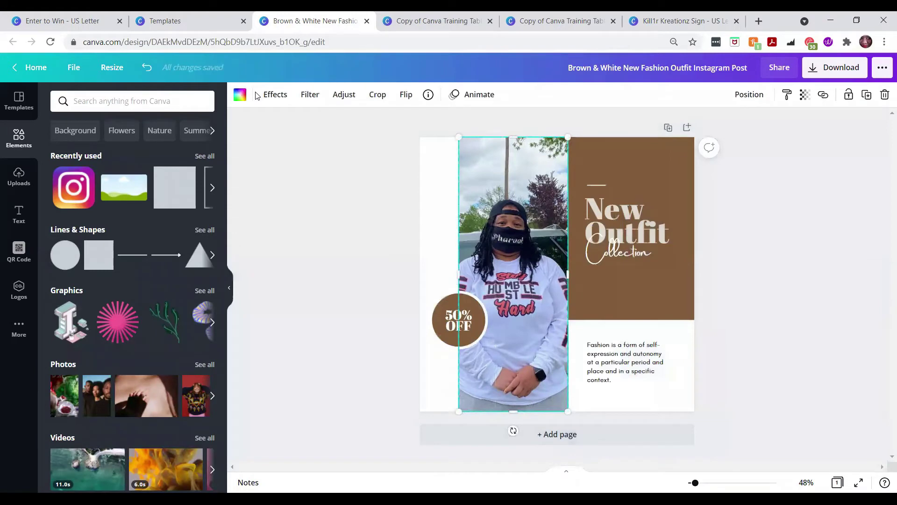
double_click(521, 273)
left_click_drag(526, 273, 529, 273)
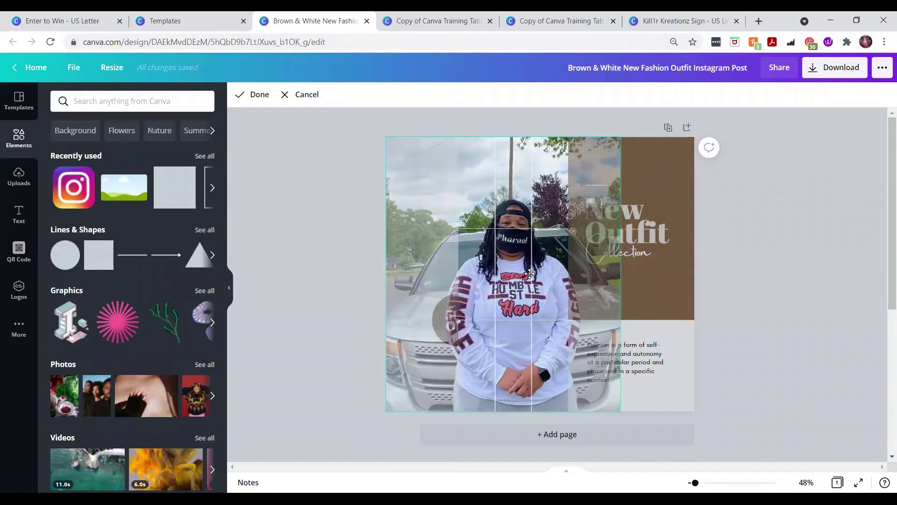
left_click(254, 94)
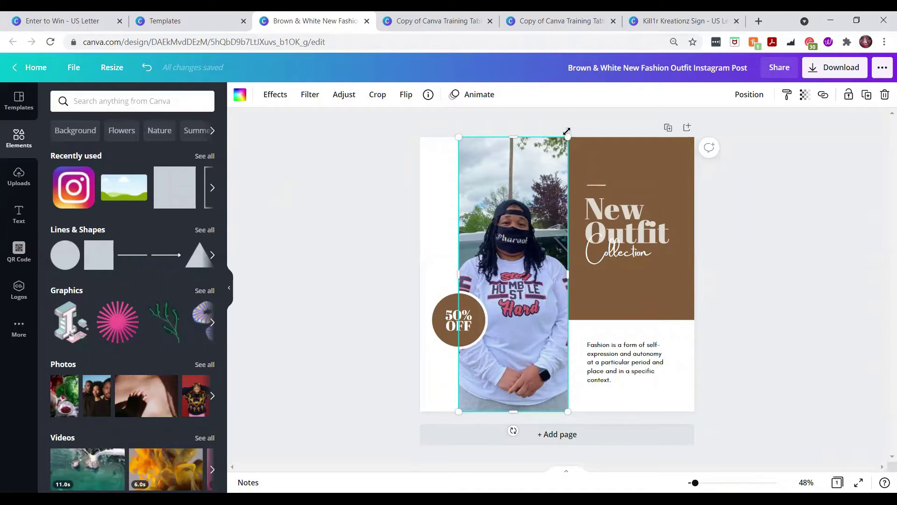
- Apply the Violet duotone effect to the photo
left_click(275, 95)
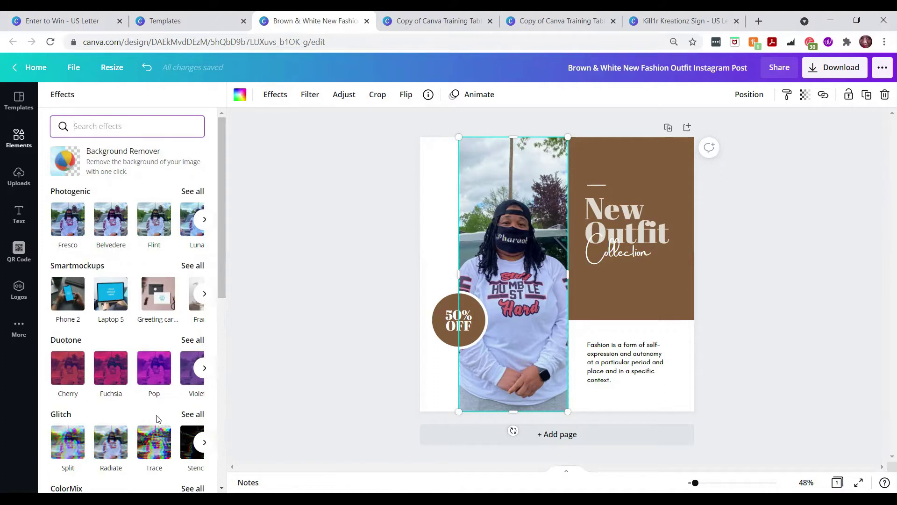
left_click(185, 383)
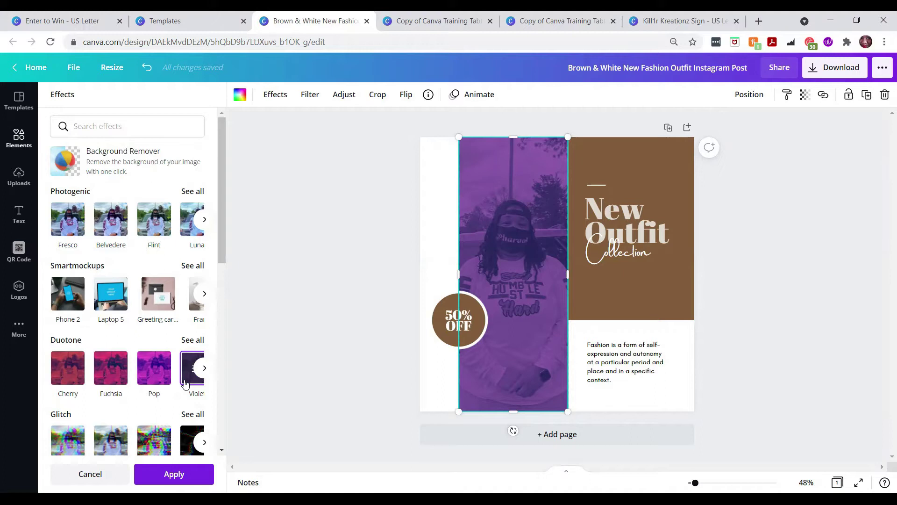
left_click(365, 351)
left_click(365, 353)
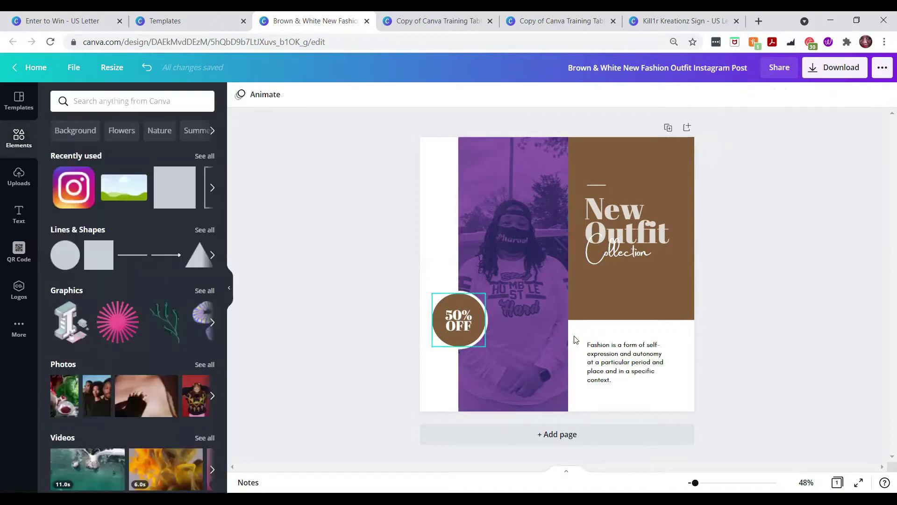
- Recolour the brown 50% OFF circle with the orange default colour
left_click(439, 346)
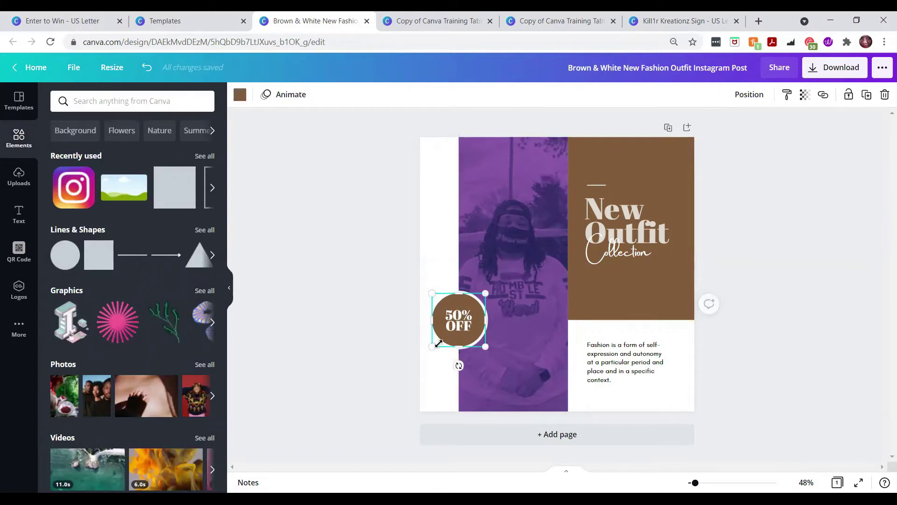
left_click(240, 95)
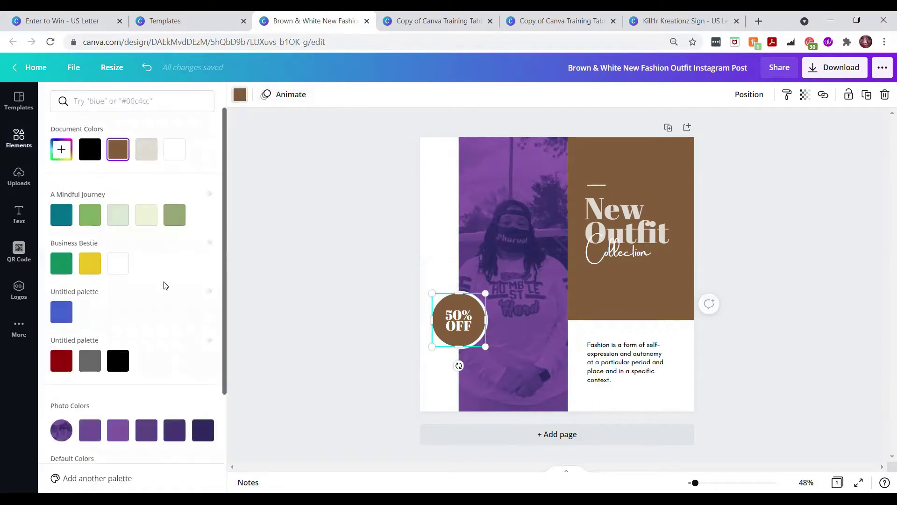
scroll(163, 285, "down", 3)
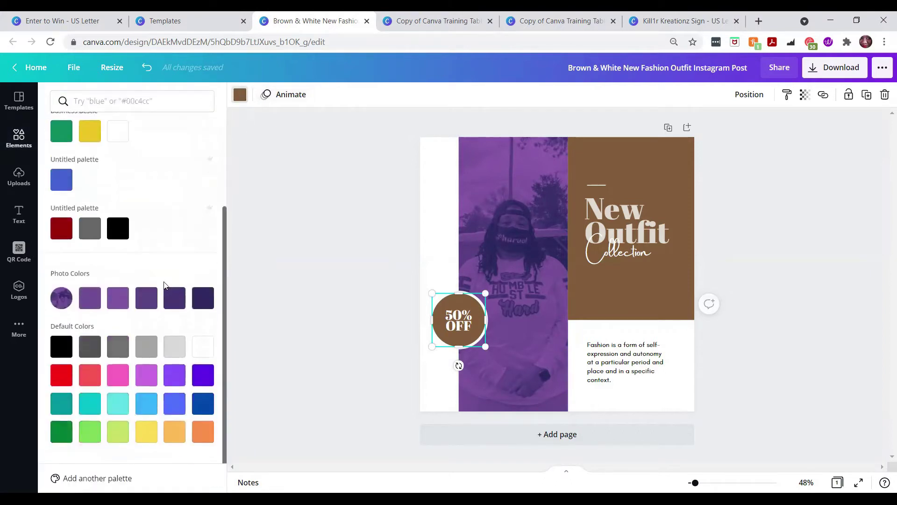
left_click(202, 438)
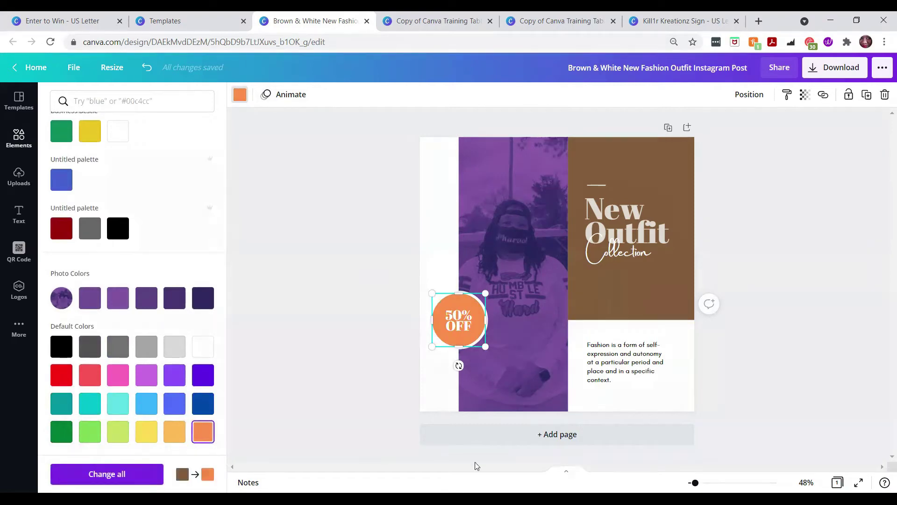
- Replace the 50% OFF text in the orange circle with "PAY HERE"
left_click(459, 322)
left_click(459, 320)
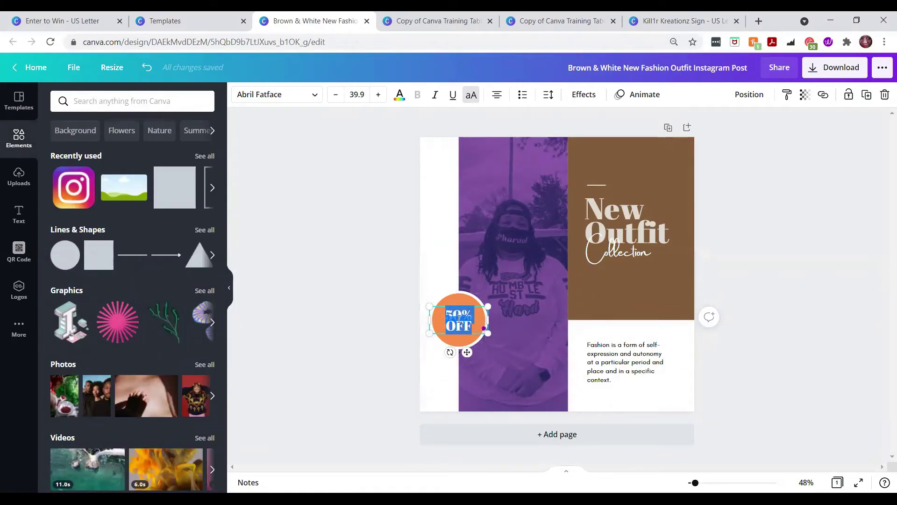
key("BackSpace")
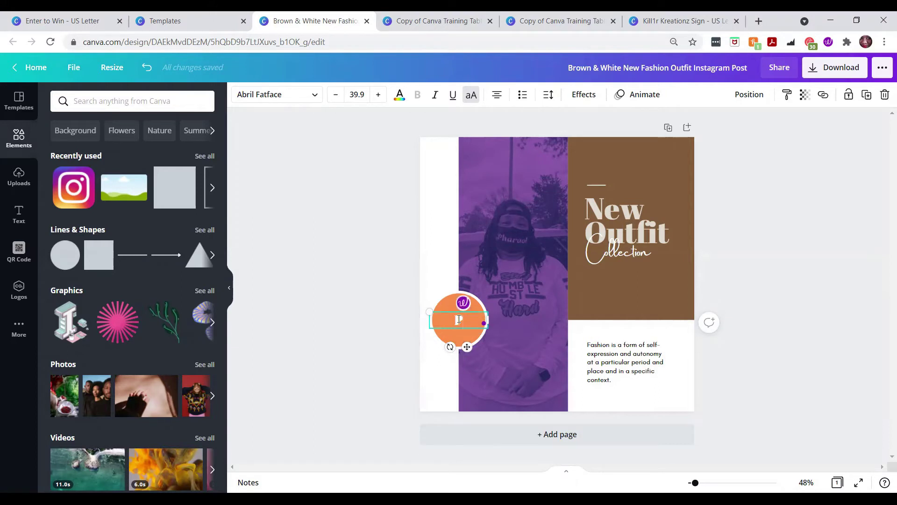
type("PAY")
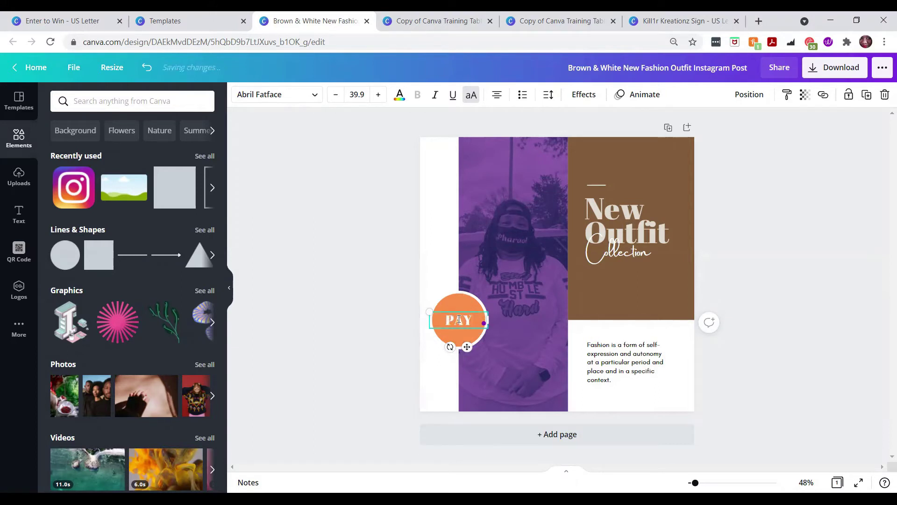
type(" HERE")
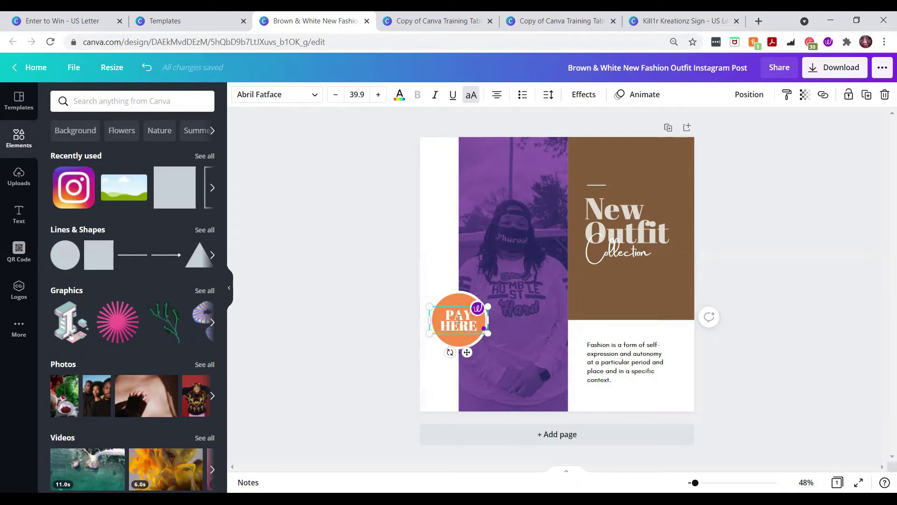
left_click(437, 373)
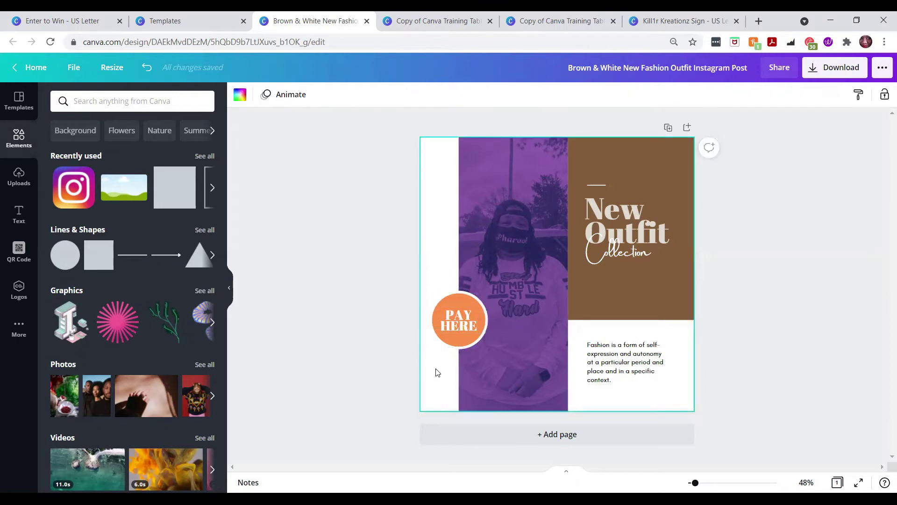
- Recolour the brown rectangle behind the heading with the turquoise default colour
left_click(638, 304)
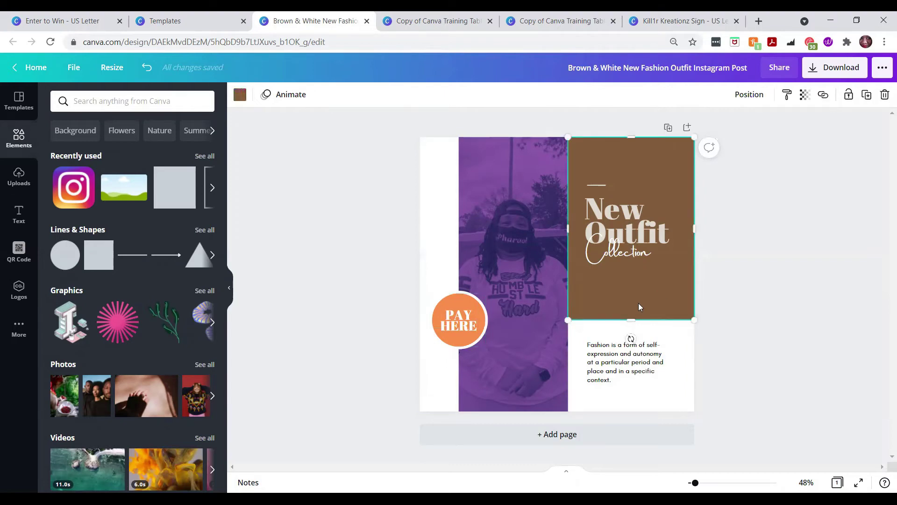
left_click(240, 96)
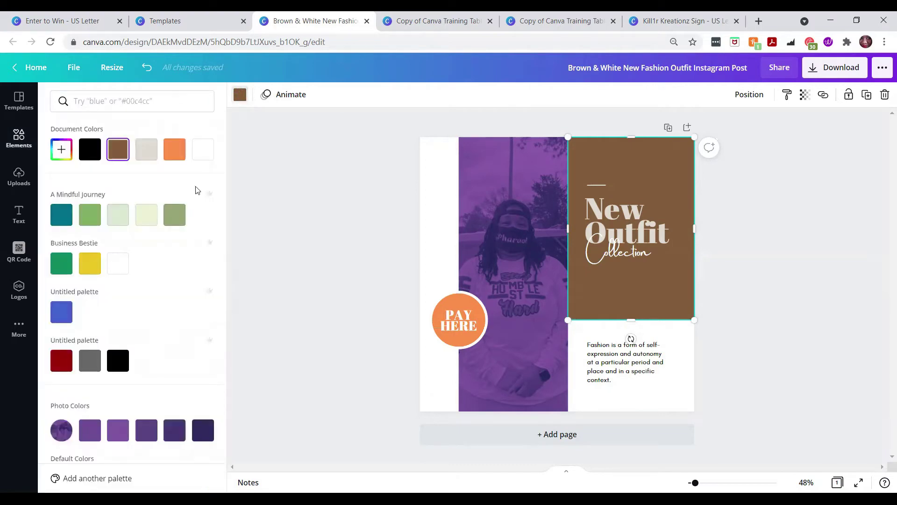
scroll(124, 385, "down", 3)
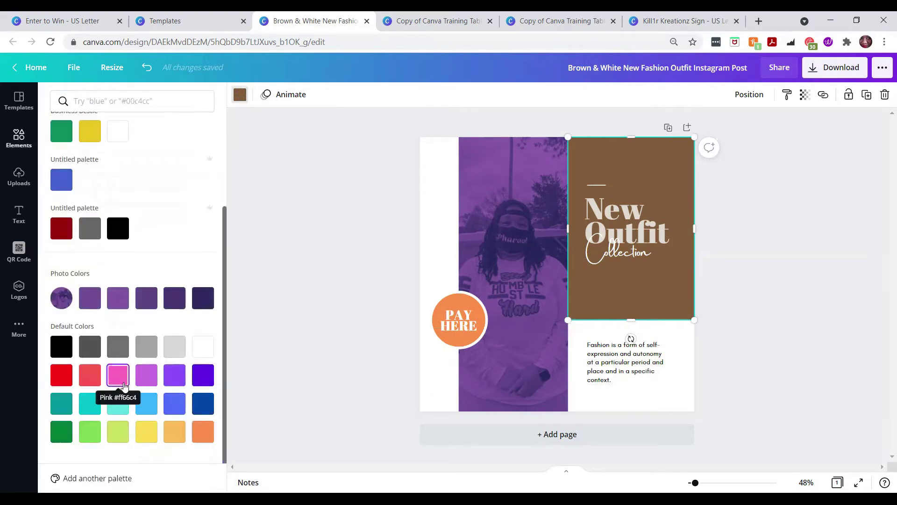
left_click(90, 405)
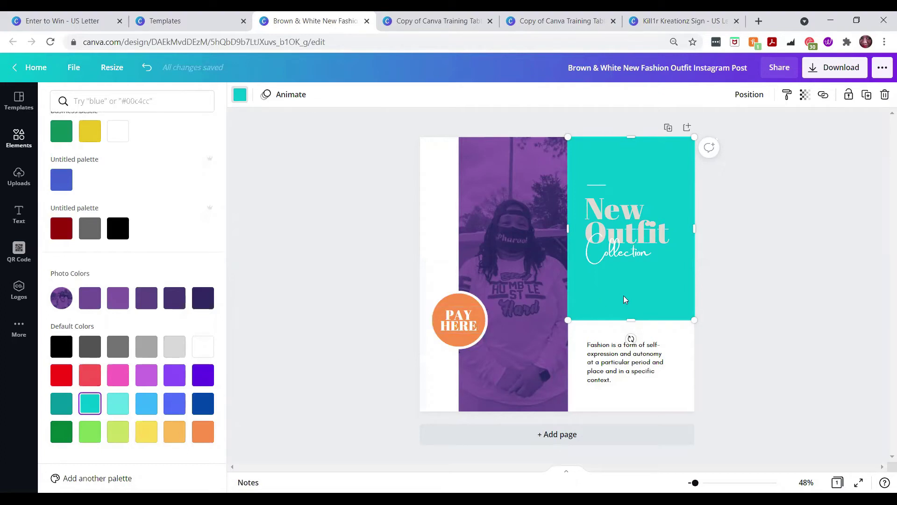
- Replace the "New Outfit" heading with "Scan to" and widen its text box so the words fit on one line
left_click(627, 225)
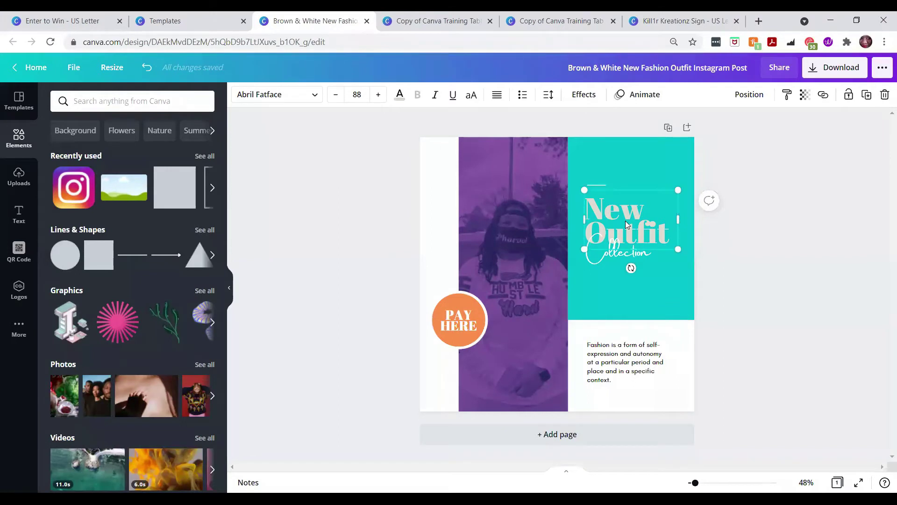
double_click(626, 223)
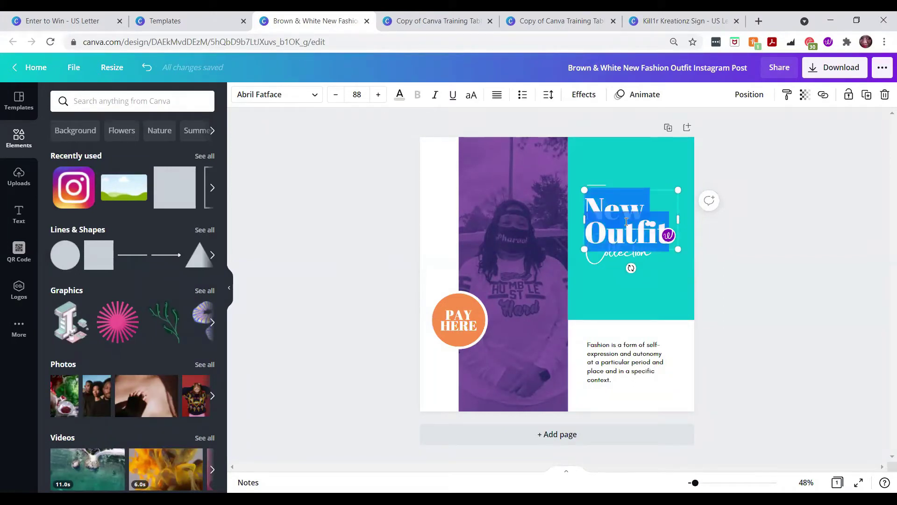
type("Scan")
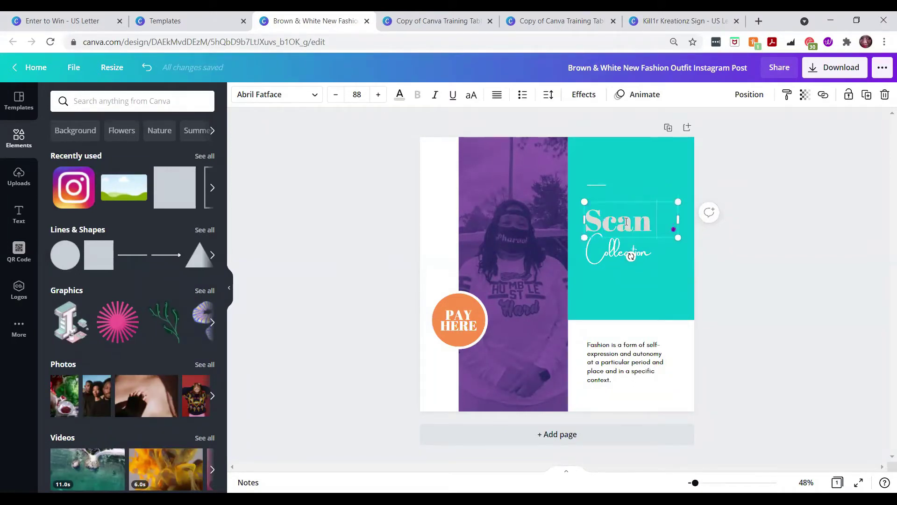
type(" to")
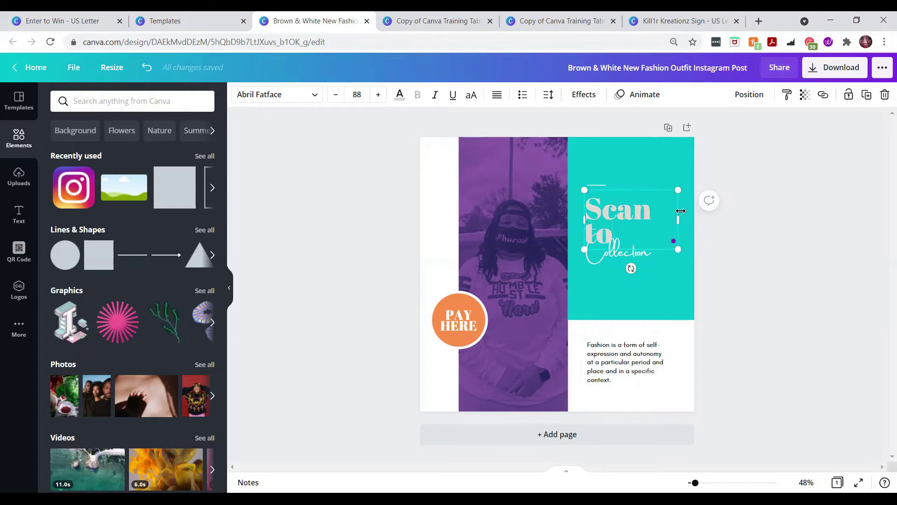
left_click_drag(679, 220, 695, 221)
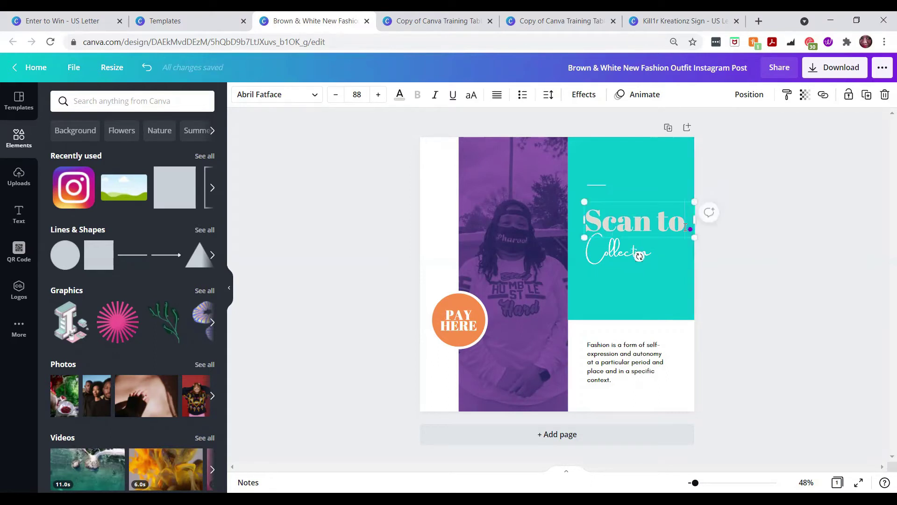
- Recolour the "Scan to" heading white and centre it horizontally on the turquoise rectangle
left_click(400, 99)
left_click(203, 155)
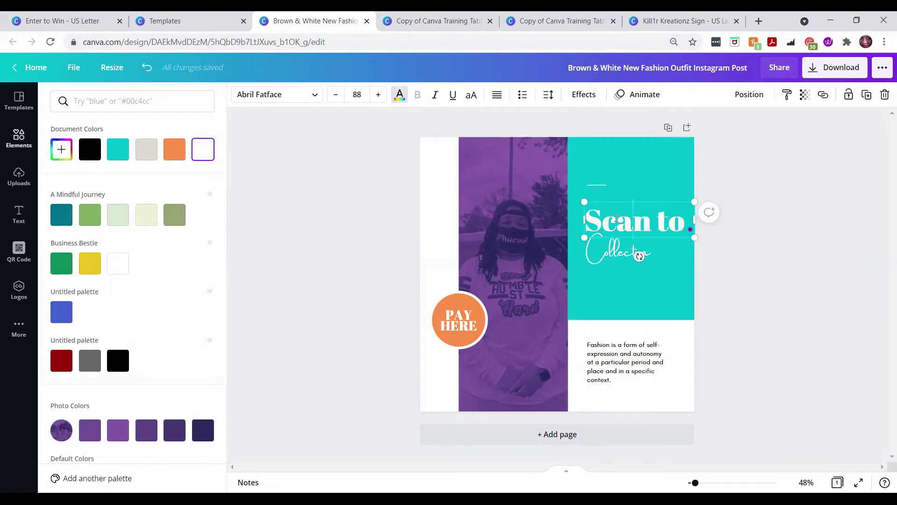
left_click(657, 218)
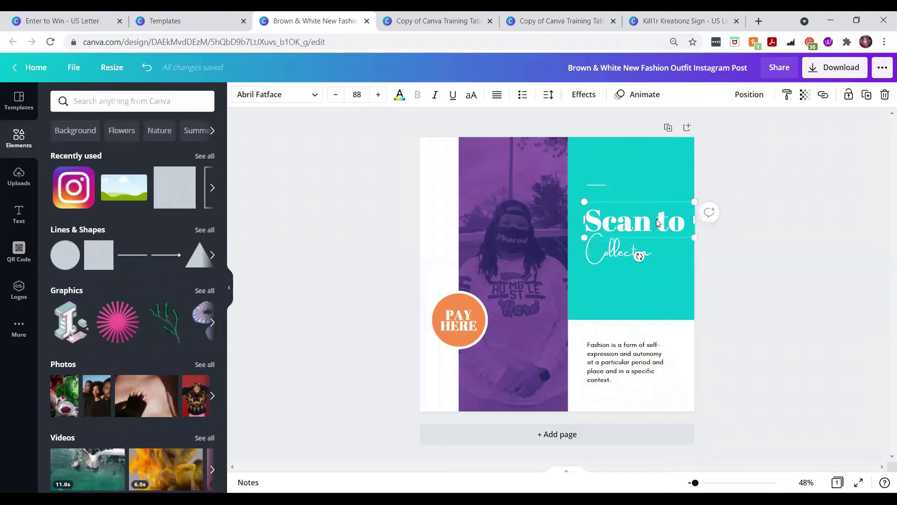
left_click_drag(657, 219, 650, 219)
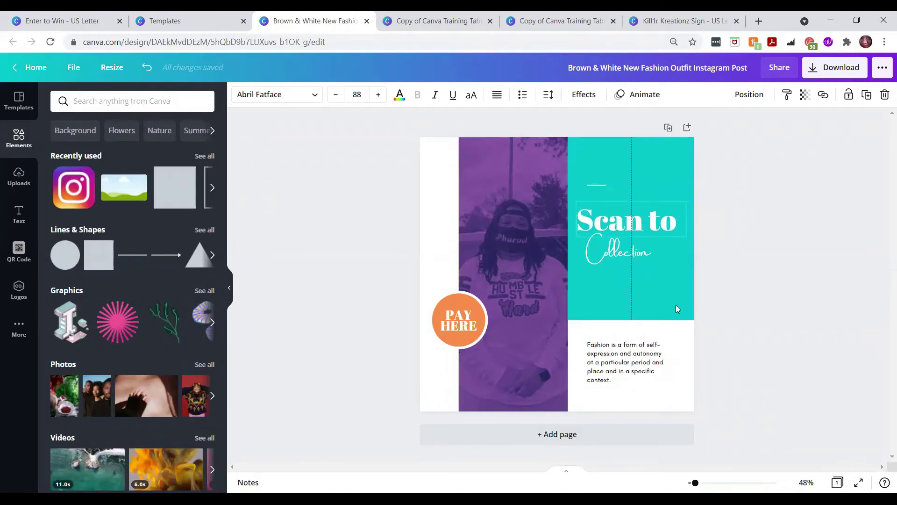
- Replace the script word "Collection" below the heading with "Pay"
left_click(623, 268)
left_click(611, 254)
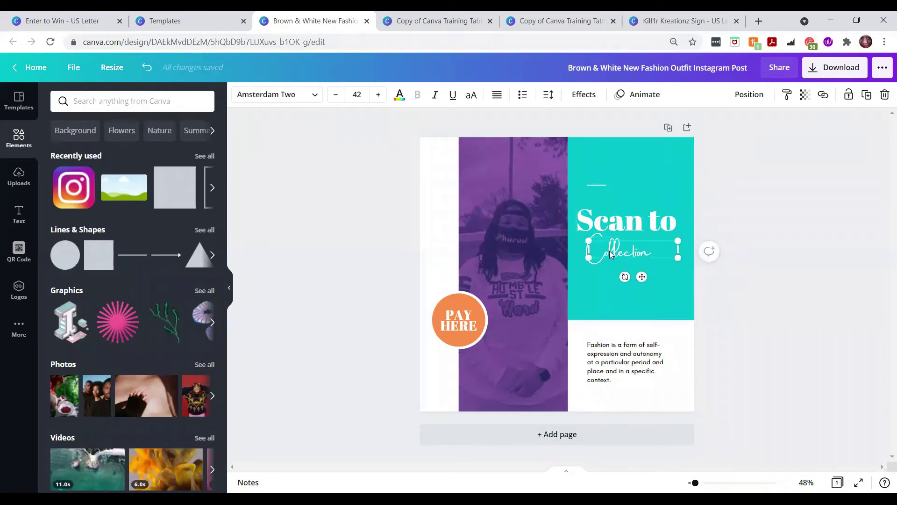
double_click(611, 254)
type("Pa")
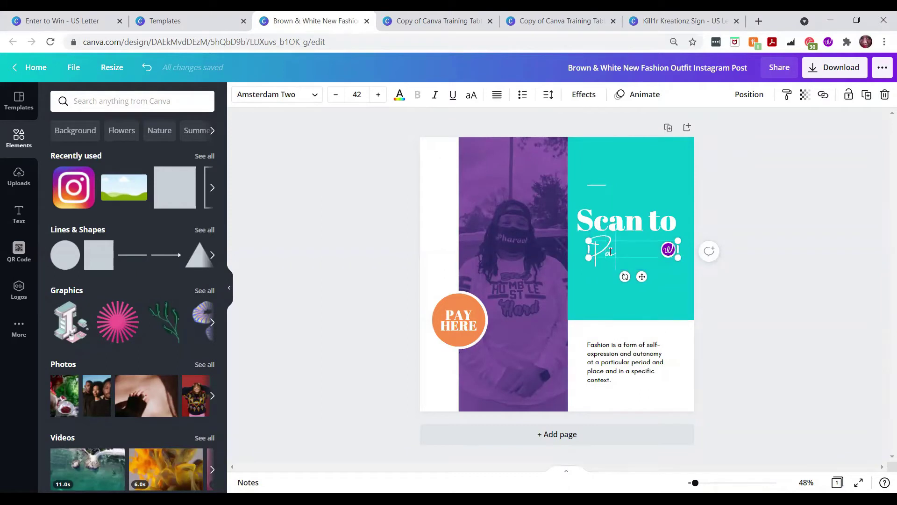
type("y")
- Set the word "Pay" in the Brittany font at size 96
double_click(627, 255)
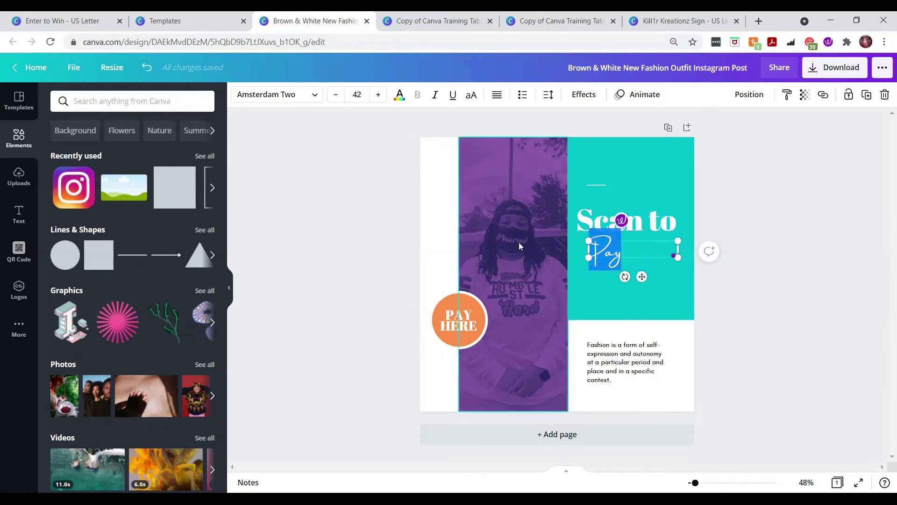
left_click(314, 98)
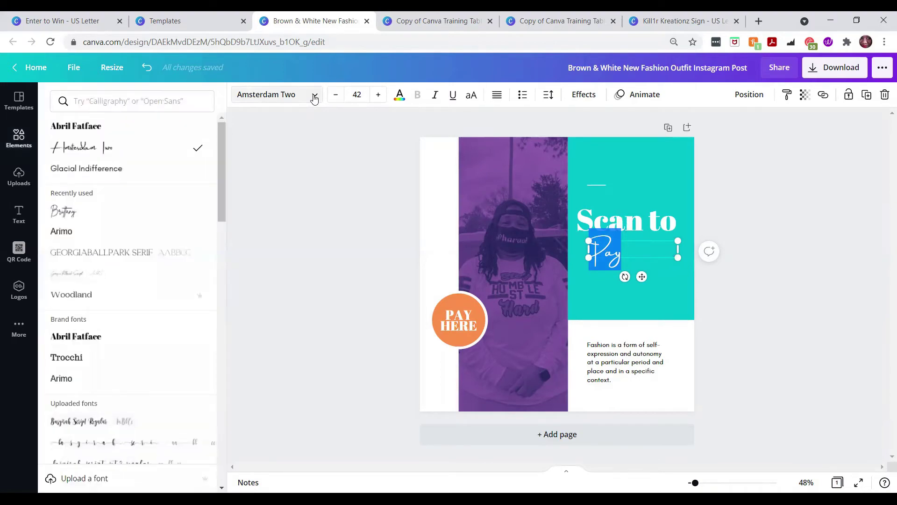
left_click(93, 220)
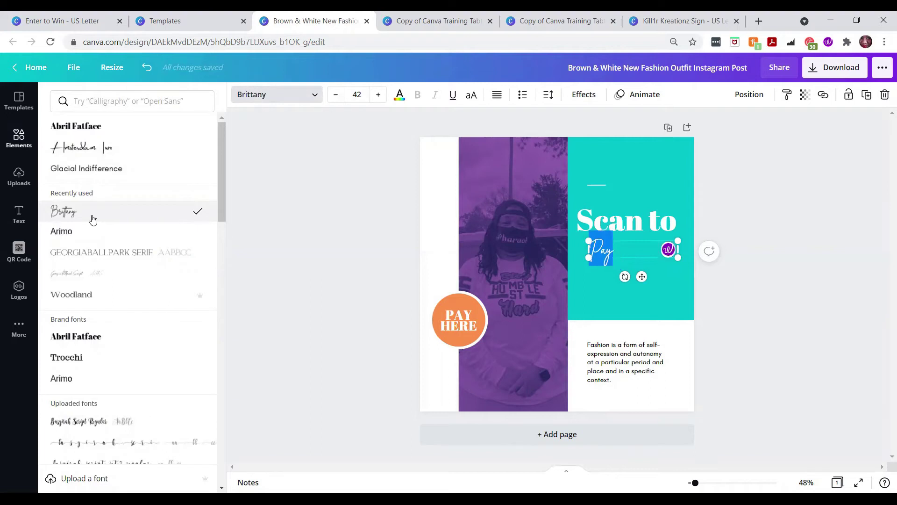
left_click(355, 95)
scroll(390, 321, "down", 3)
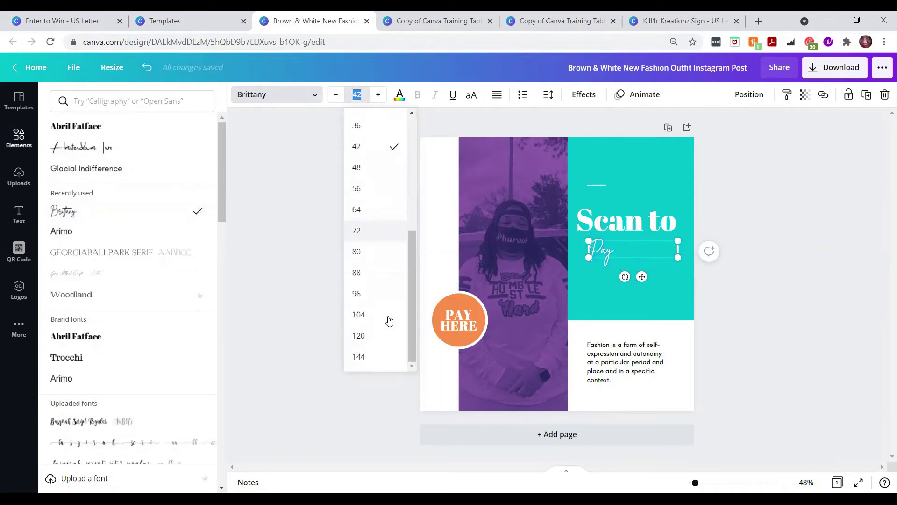
left_click(366, 300)
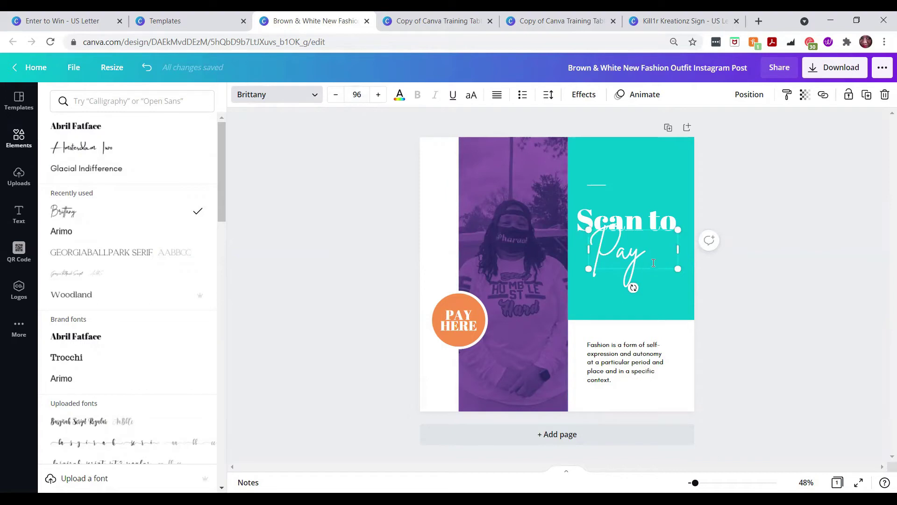
left_click_drag(654, 269, 658, 268)
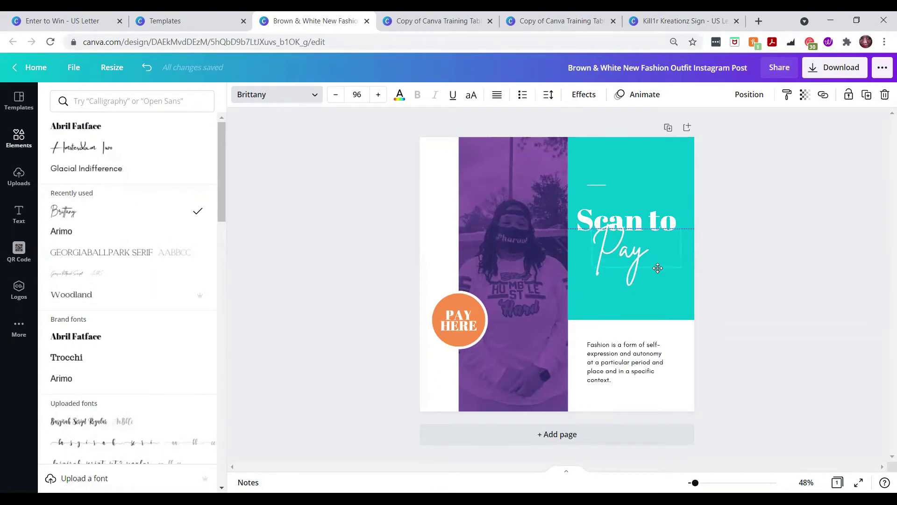
left_click_drag(658, 268, 658, 268)
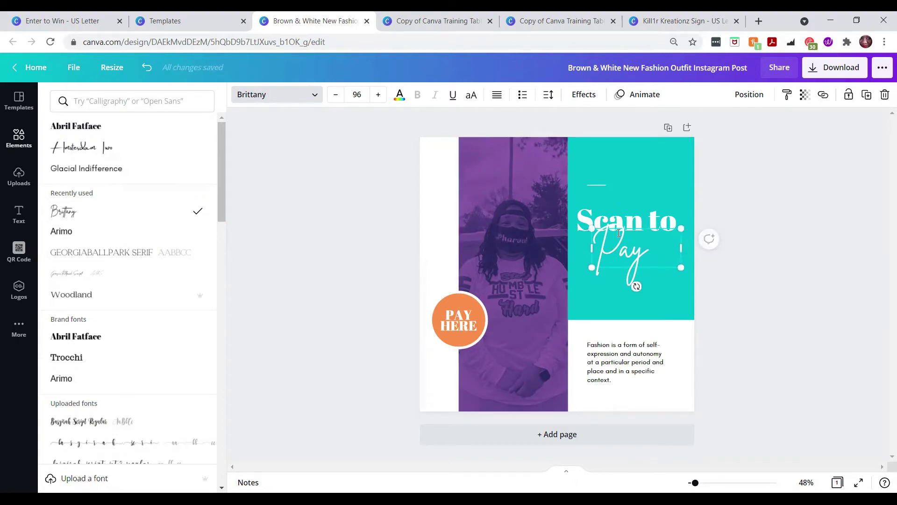
left_click(400, 97)
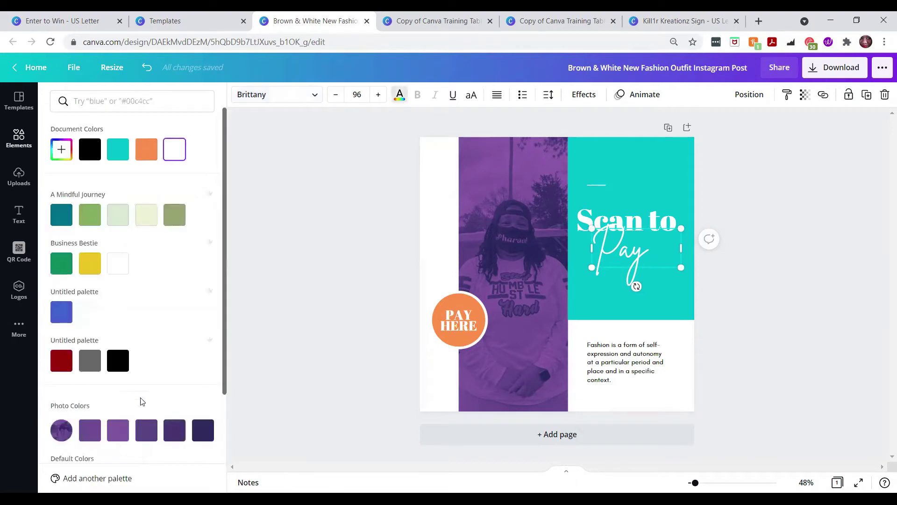
left_click(117, 439)
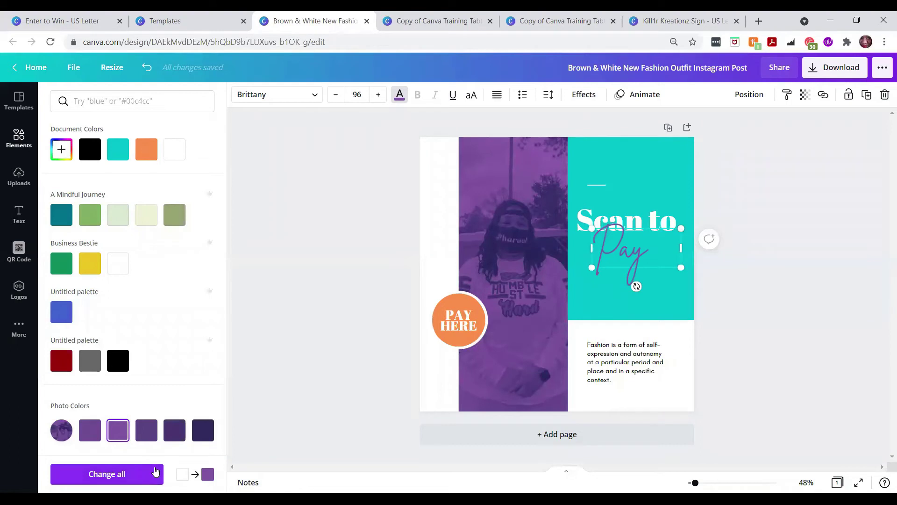
left_click(146, 69)
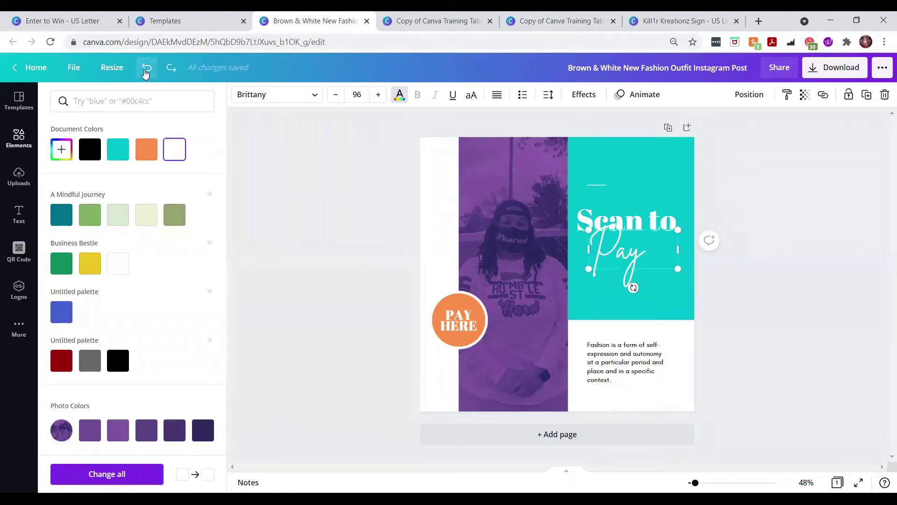
- Recolour the script word "Pay" with the lighter purple from the photo colours
left_click(122, 431)
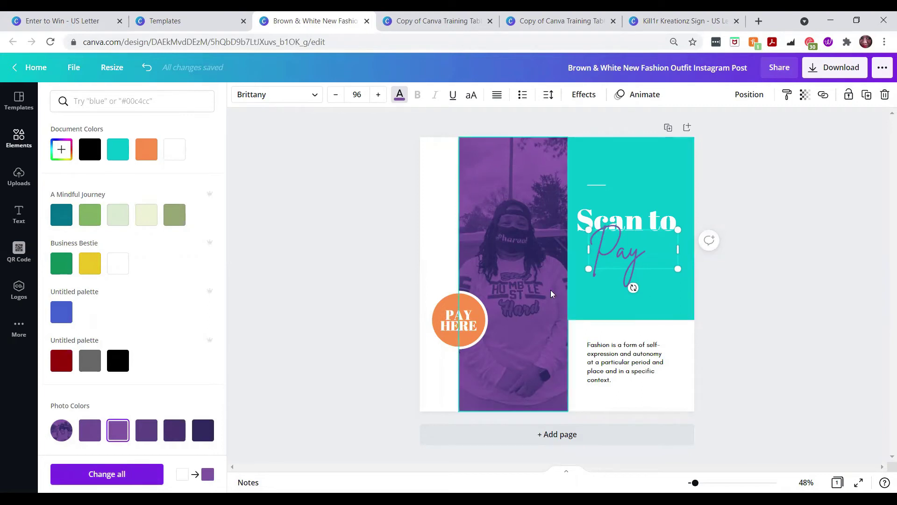
left_click(609, 311)
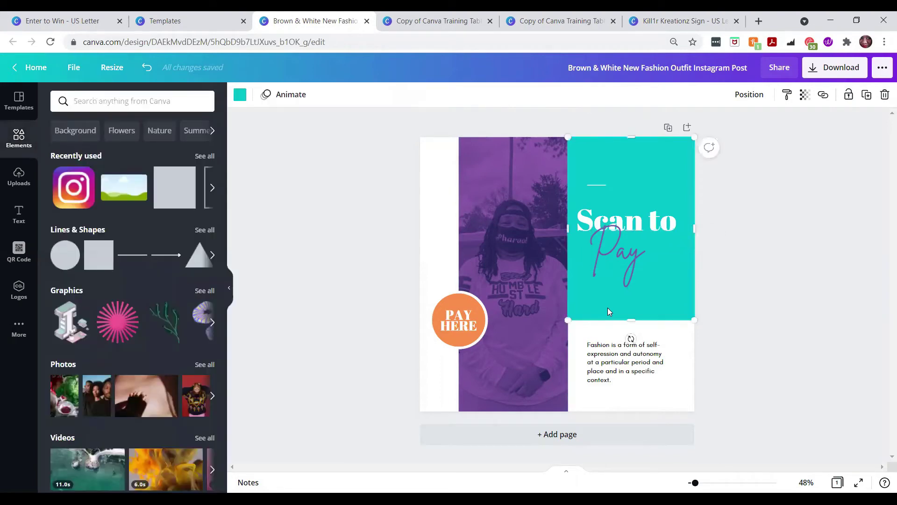
- Recolour the short white line above the heading with the orange document colour
left_click(596, 185)
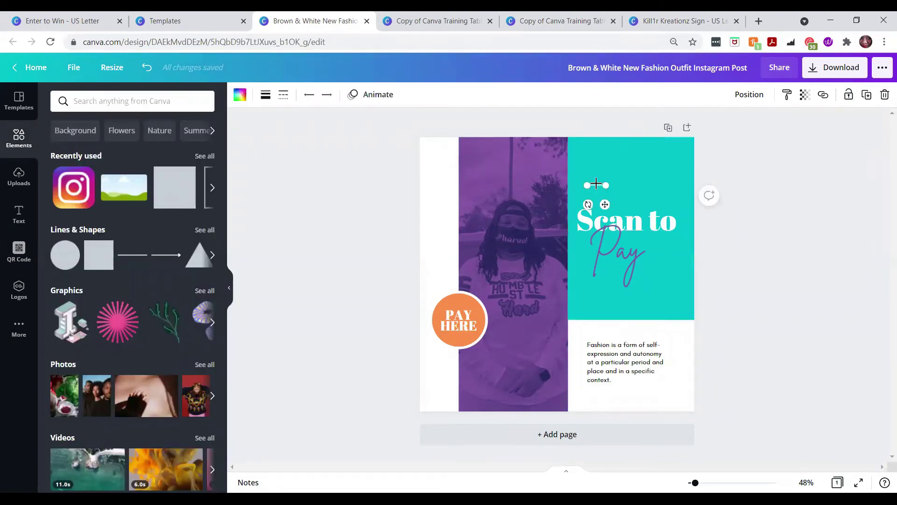
left_click(240, 95)
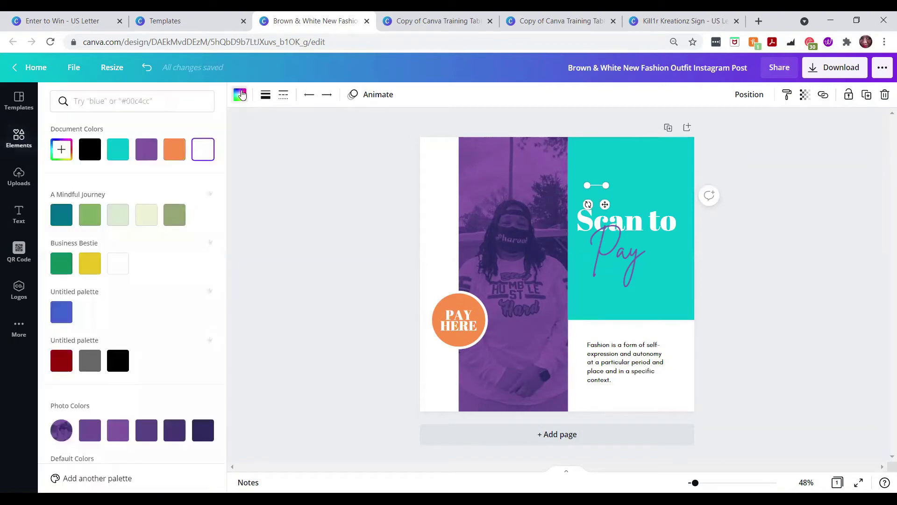
left_click(174, 150)
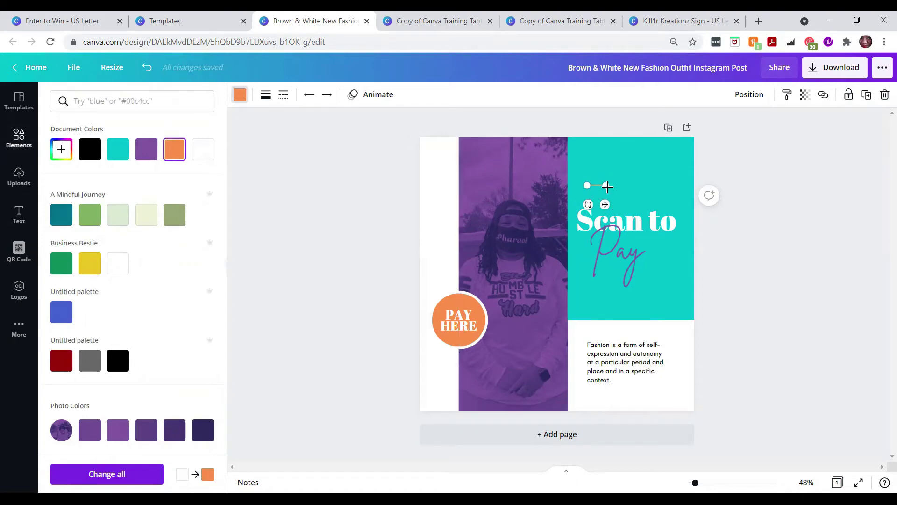
- Lengthen the short orange line slightly and place it just above "Scan to", aligned with the start of the heading
left_click_drag(608, 186, 618, 186)
left_click_drag(611, 204, 602, 217)
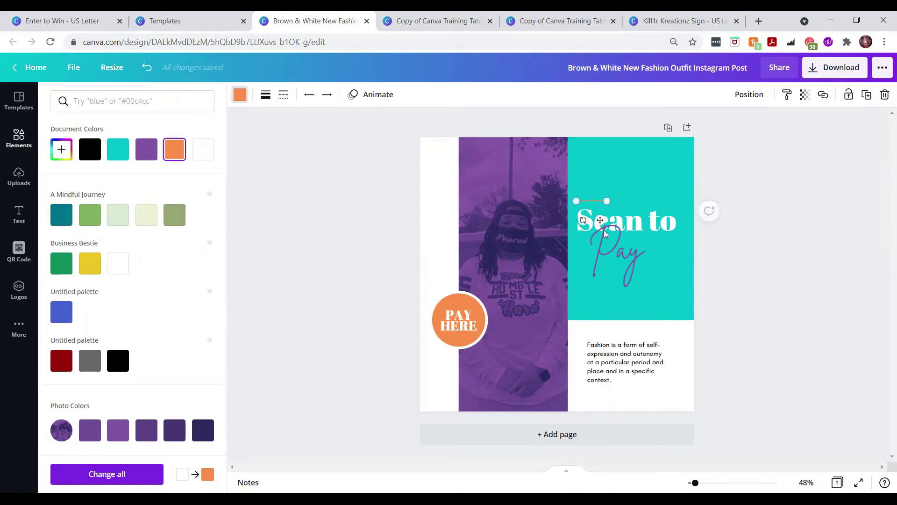
left_click(609, 329)
left_click(610, 329)
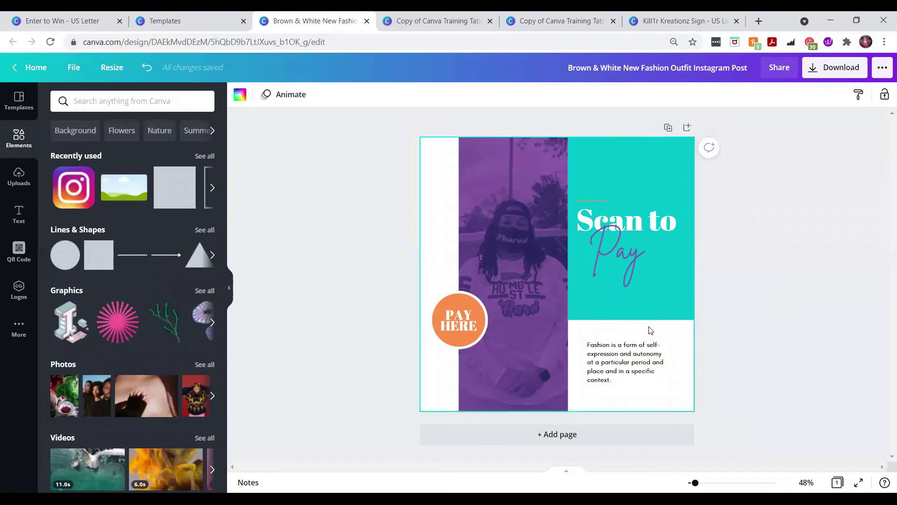
- Delete the fashion description paragraph below the turquoise rectangle
left_click(637, 348)
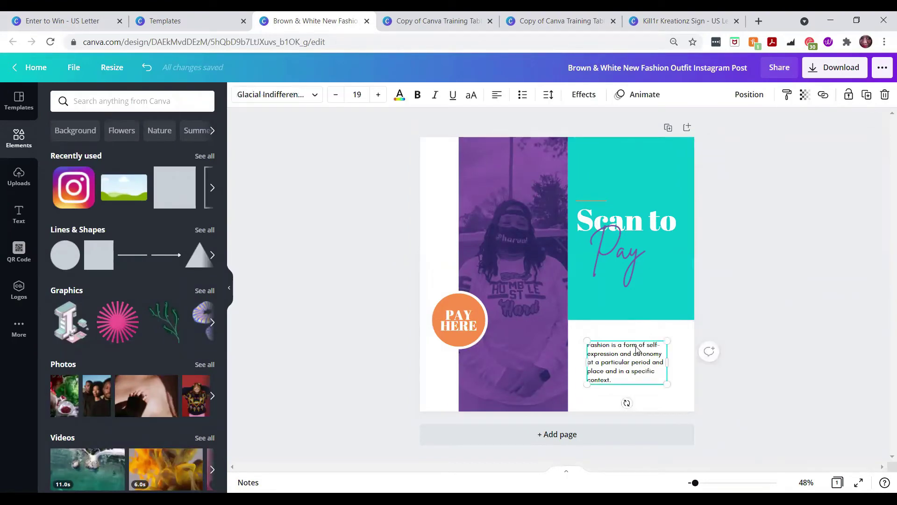
left_click(884, 98)
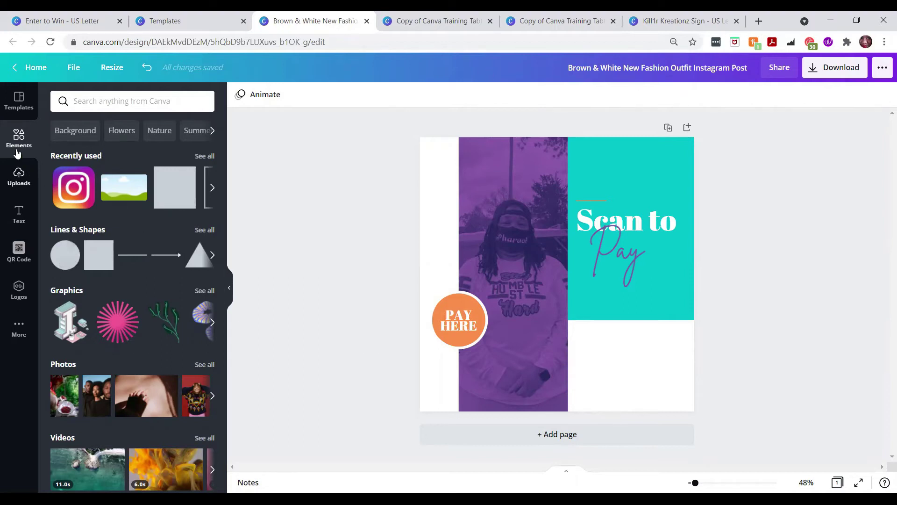
- Browse the available apps and integrations, and open the QR Code generator ready for a URL
left_click(19, 330)
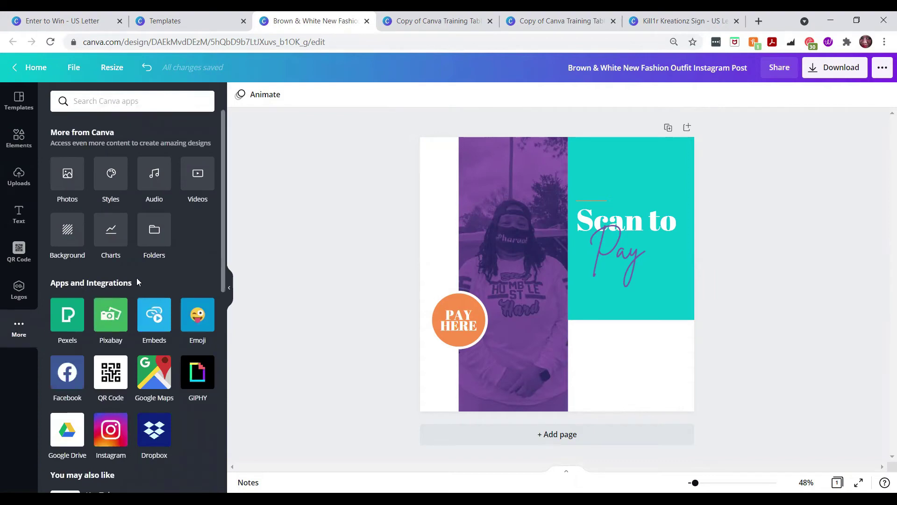
scroll(173, 372, "down", 5)
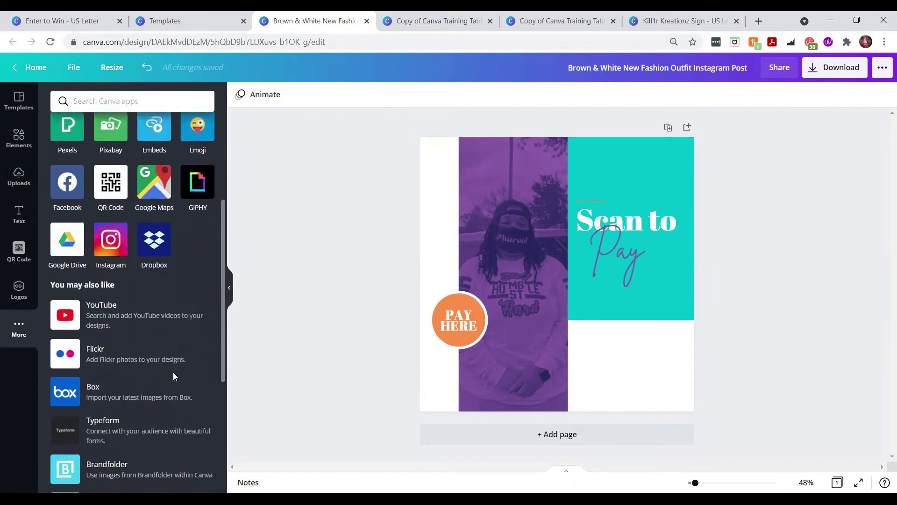
scroll(173, 377, "down", 5)
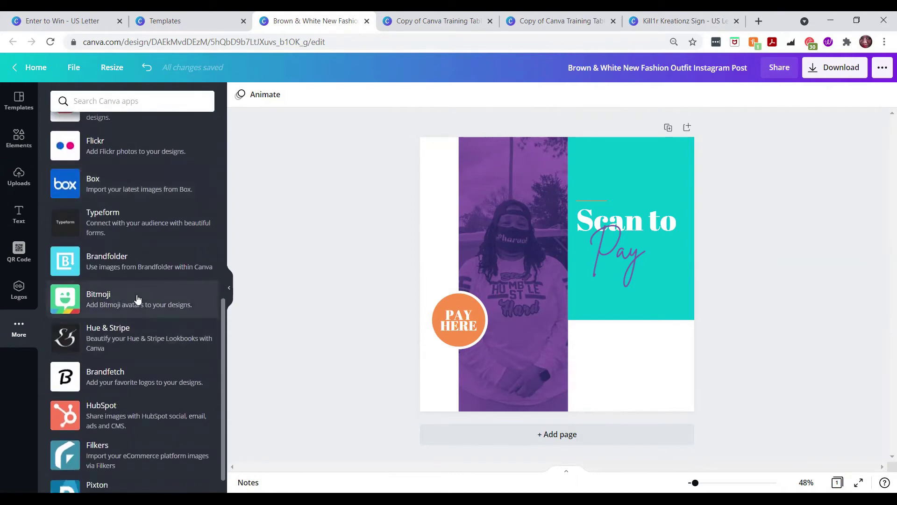
scroll(137, 299, "up", 6)
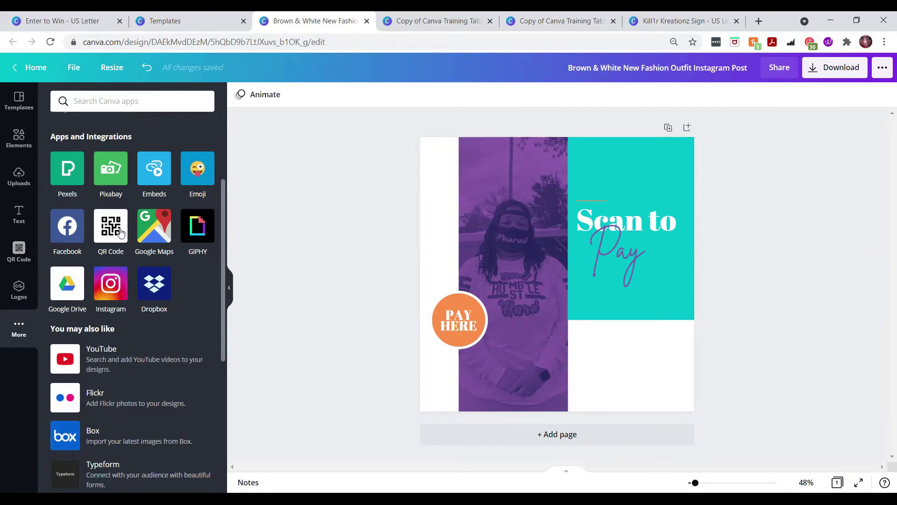
left_click(14, 253)
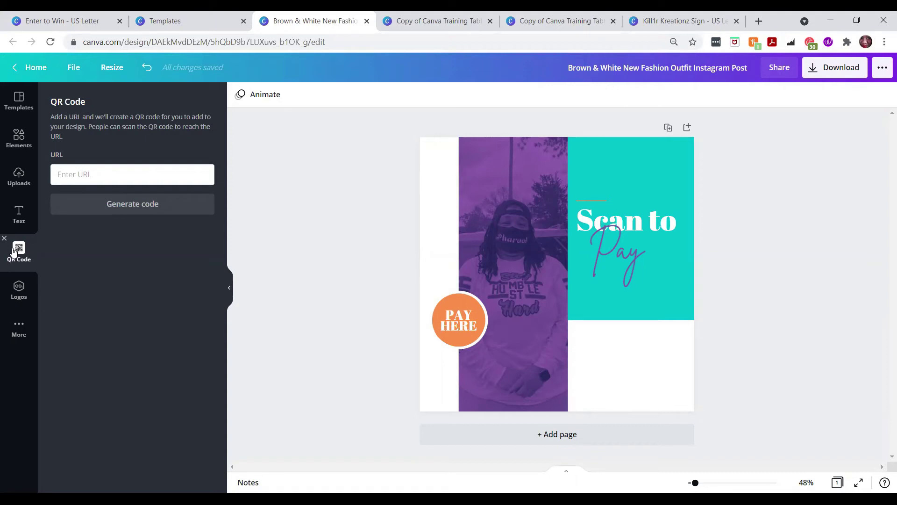
left_click(145, 180)
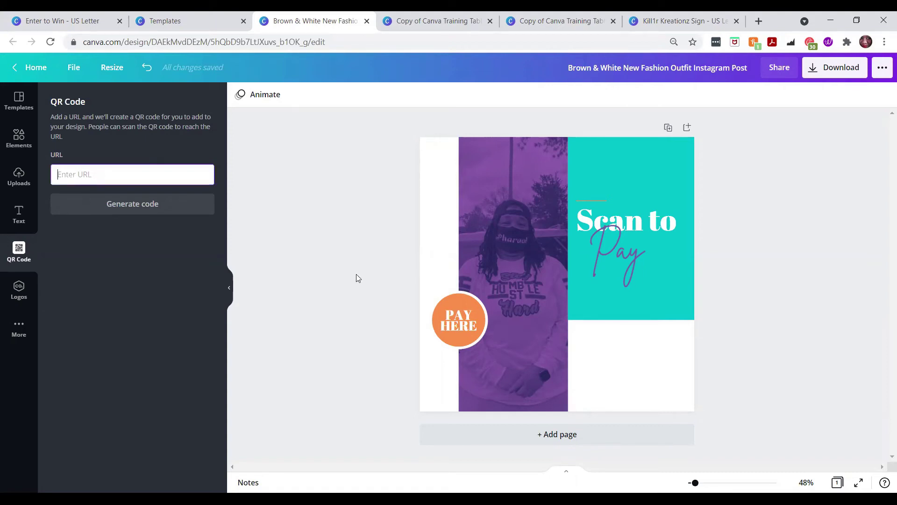
- Open the business's Cash App payment page in a new browser tab and copy its full web address
left_click(760, 21)
type("cash")
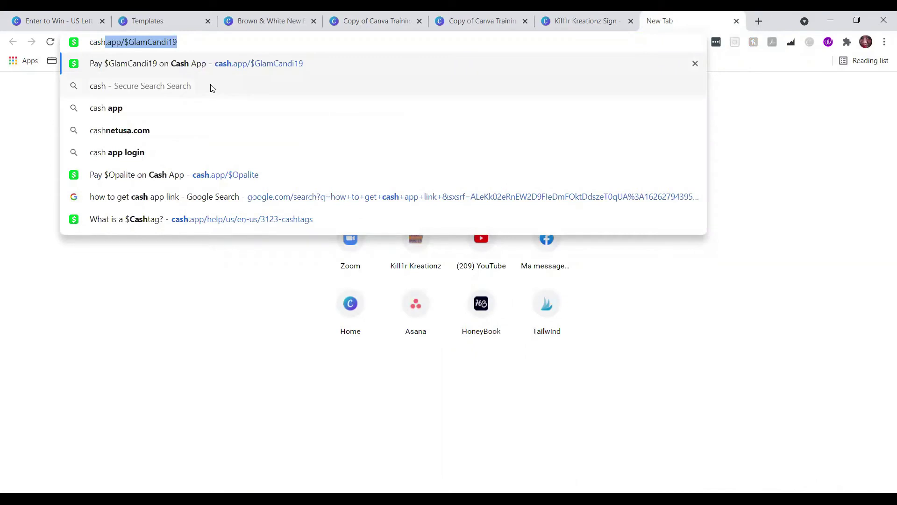
left_click(223, 65)
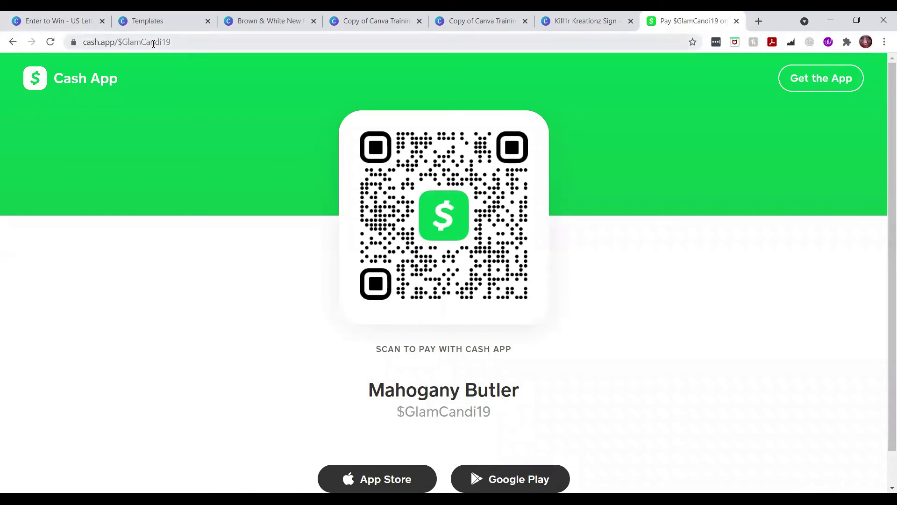
left_click(84, 41)
left_click_drag(83, 42, 155, 41)
triple_click(240, 39)
key("ctrl+c")
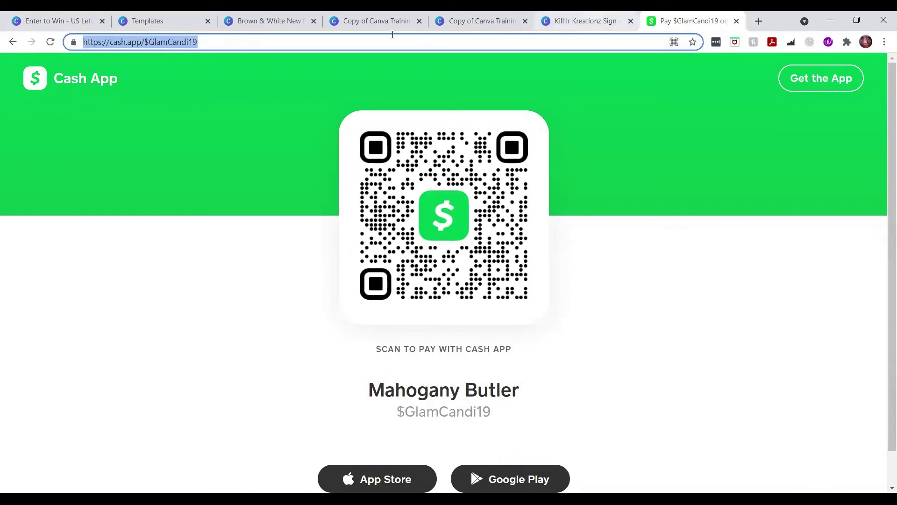
- Return to the Canva design and generate a QR code from the copied Cash App payment link
left_click(267, 19)
left_click(101, 171)
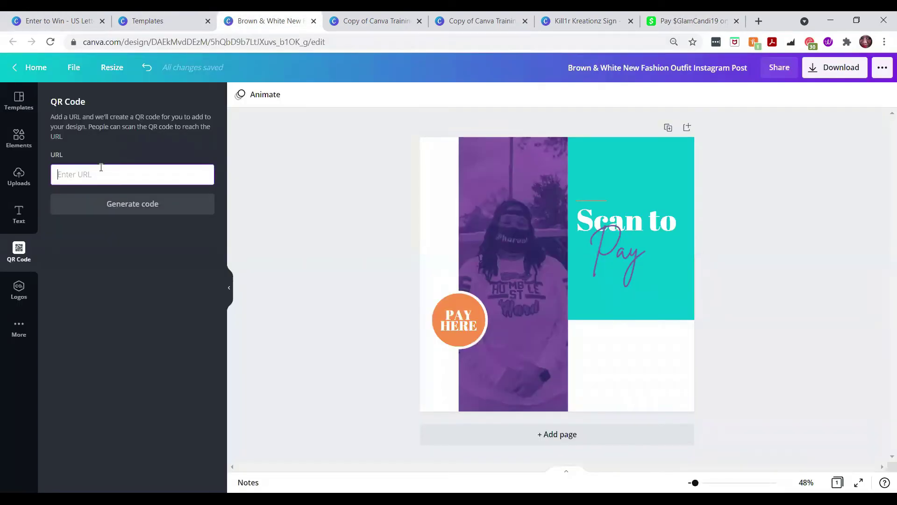
key("ctrl+v")
left_click(135, 209)
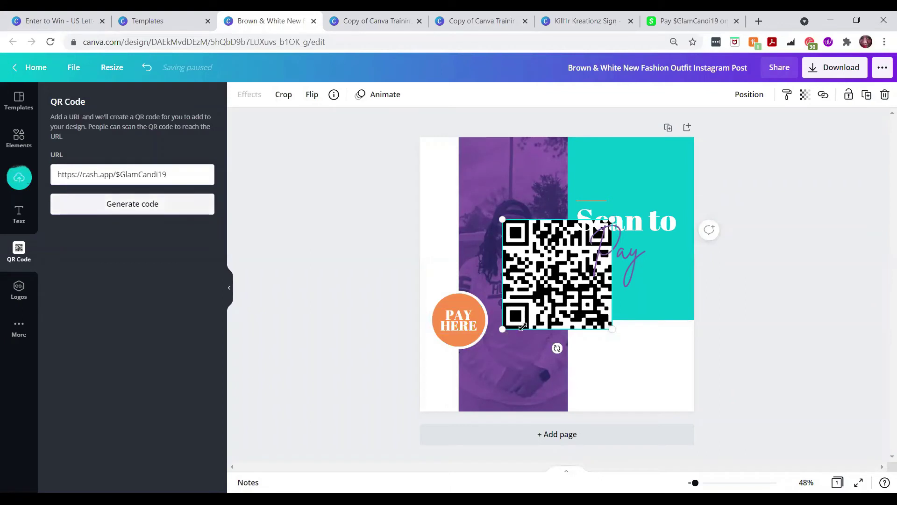
- Move the QR code below "Pay" across the lower edge of the turquoise rectangle and shrink it slightly
left_click_drag(567, 320, 633, 355)
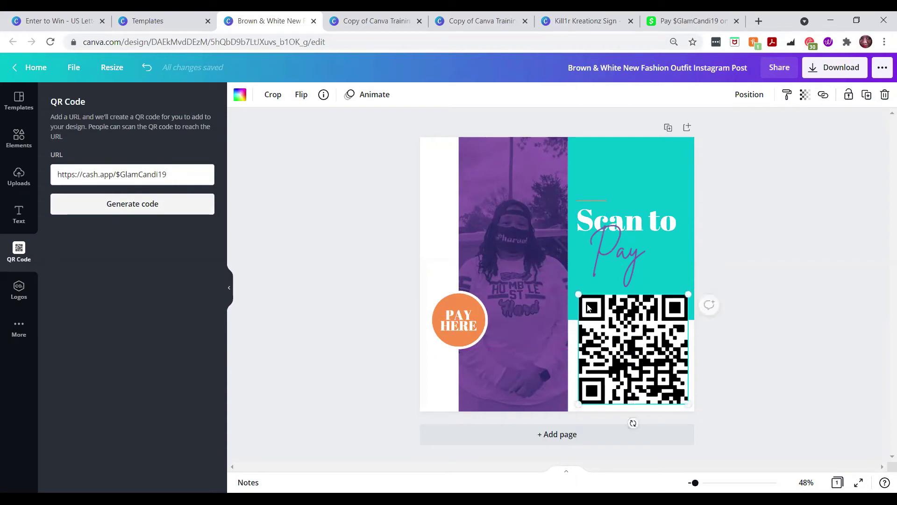
left_click_drag(578, 295, 601, 313)
left_click_drag(629, 356, 625, 353)
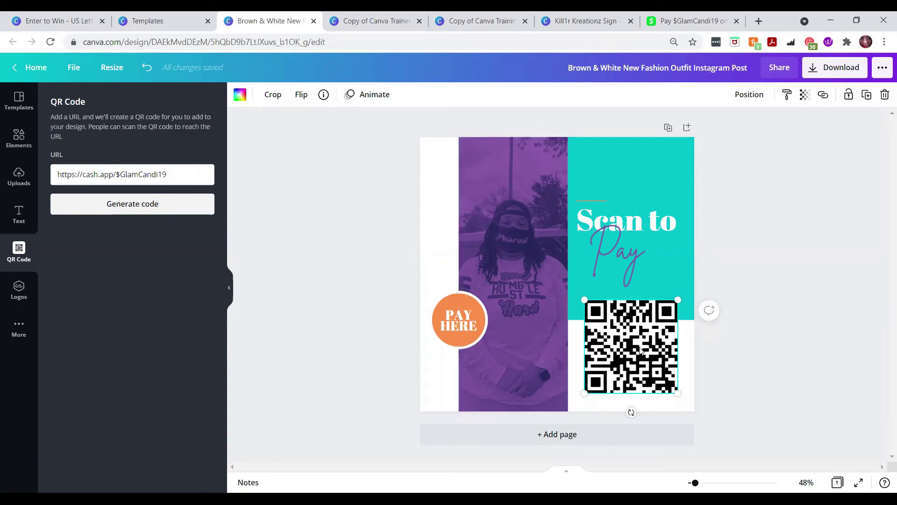
left_click(744, 379)
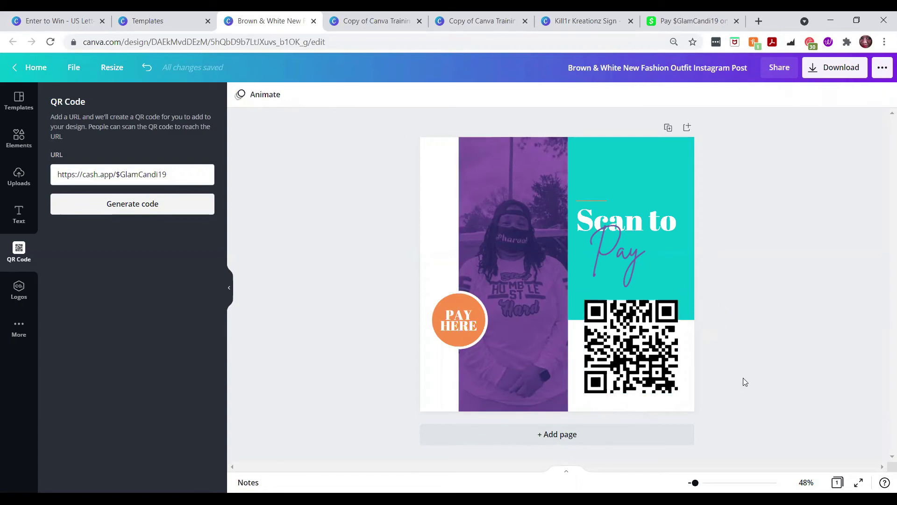
- Find the Kill1r Kreationz logo among the uploaded images and add it to the design
left_click(18, 178)
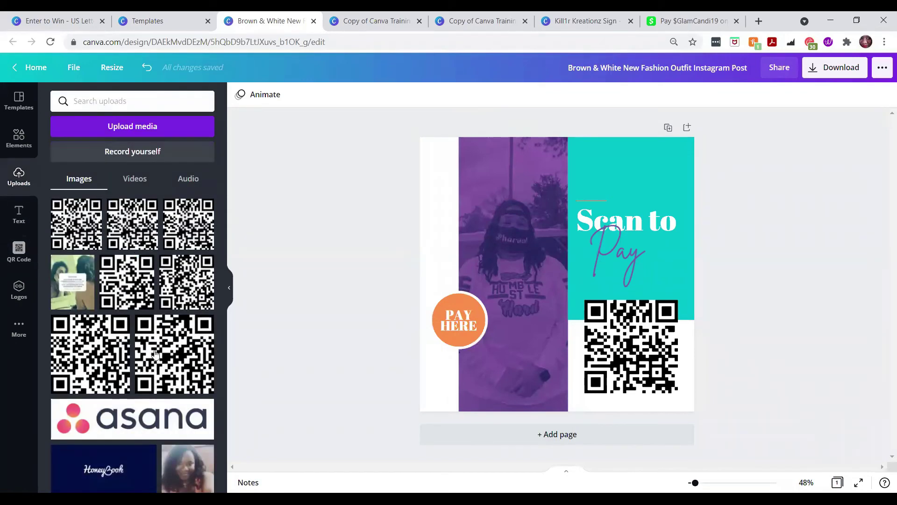
scroll(160, 365, "down", 10)
scroll(160, 364, "down", 5)
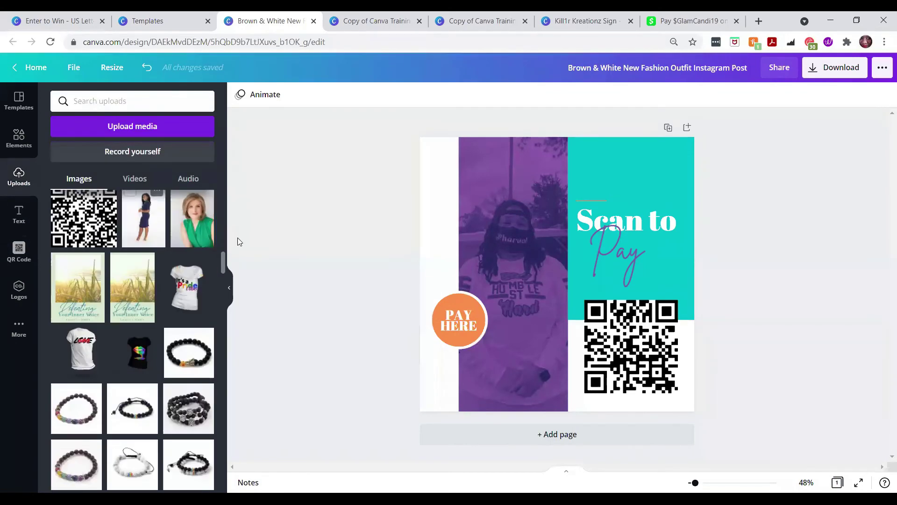
left_click_drag(223, 279, 223, 459)
scroll(224, 463, "down", 5)
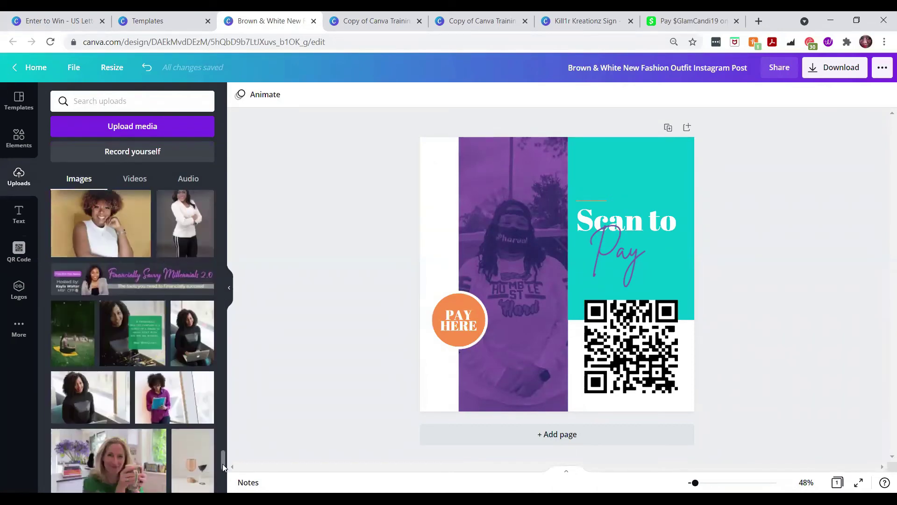
scroll(132, 341, "down", 5)
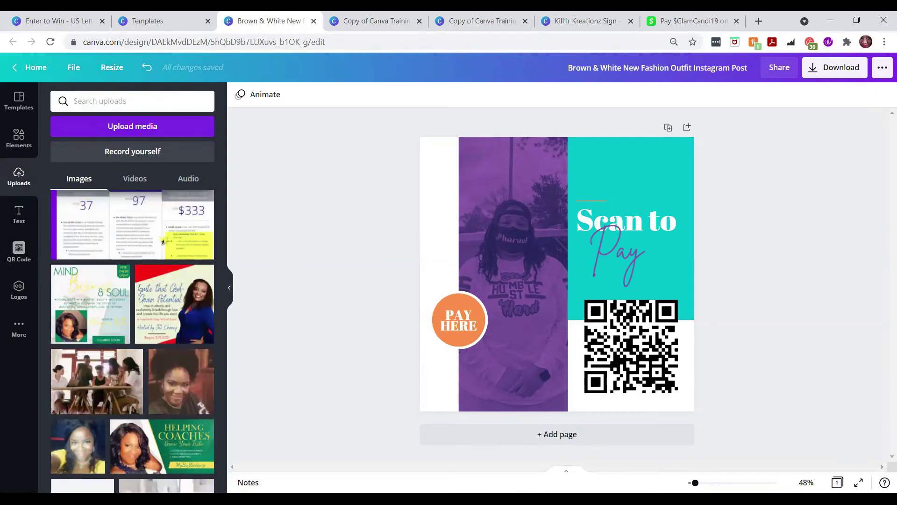
left_click_drag(221, 448, 220, 472)
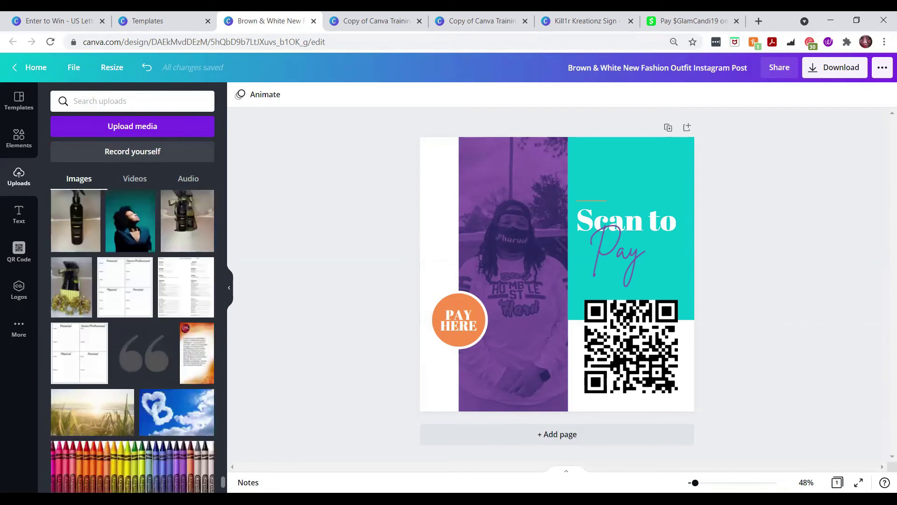
mouse_move(223, 482)
left_mouse_down()
mouse_move(223, 465)
mouse_move(223, 474)
left_mouse_up()
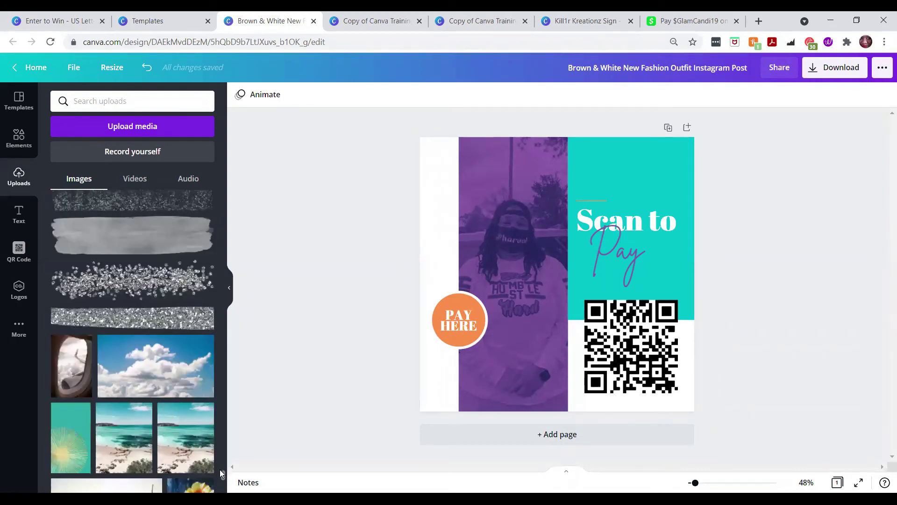
scroll(221, 474, "down", 5)
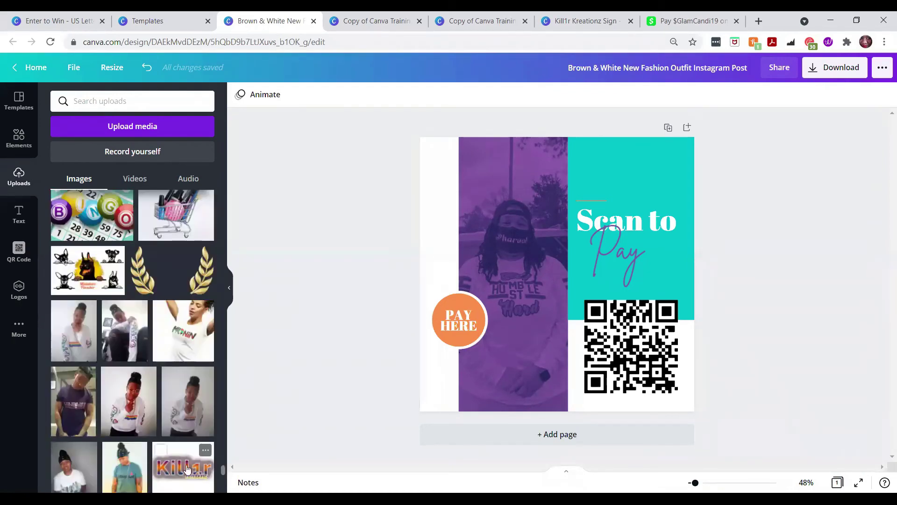
left_click(186, 469)
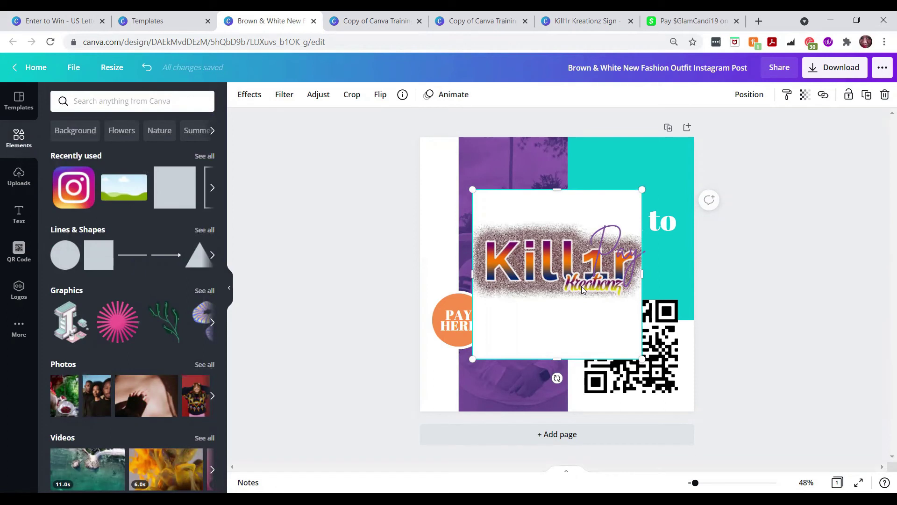
- Remove the Kill1r Kreationz logo's background with Background Remover and shrink the logo to roughly the QR code's width
left_click(250, 95)
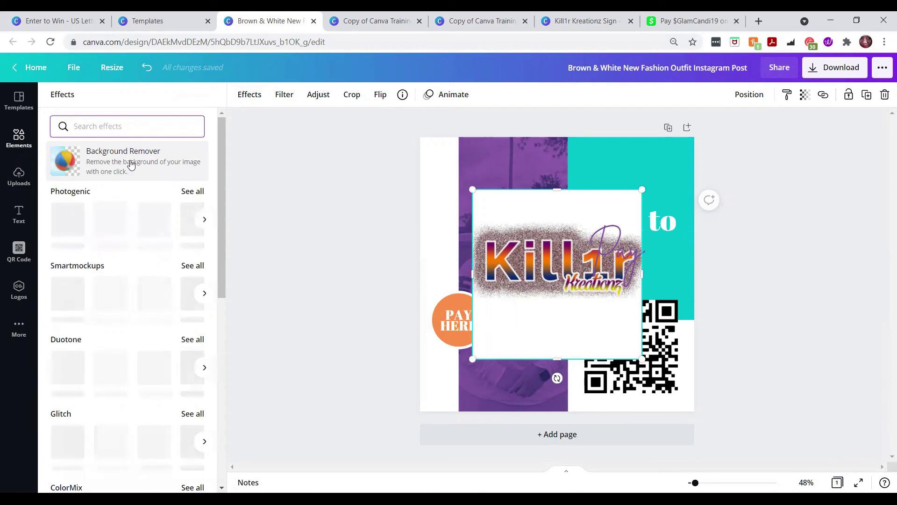
left_click(131, 164)
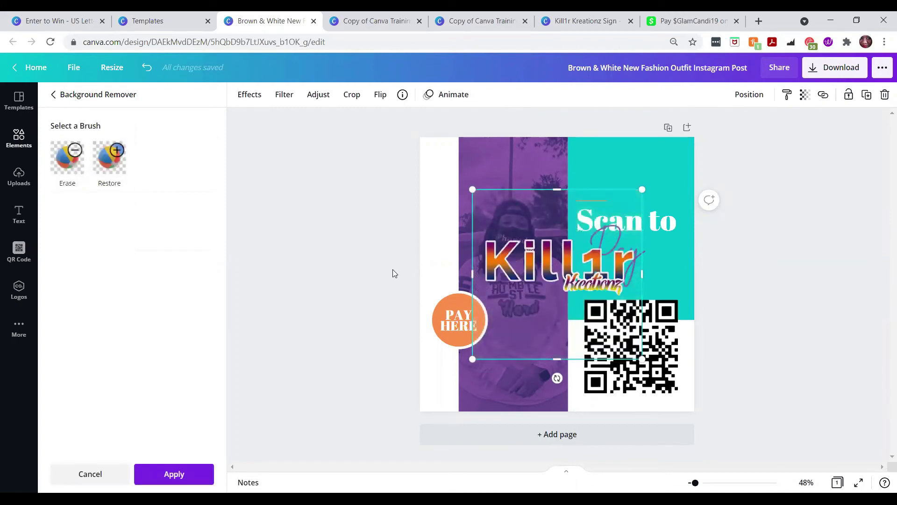
left_click_drag(485, 200, 537, 254)
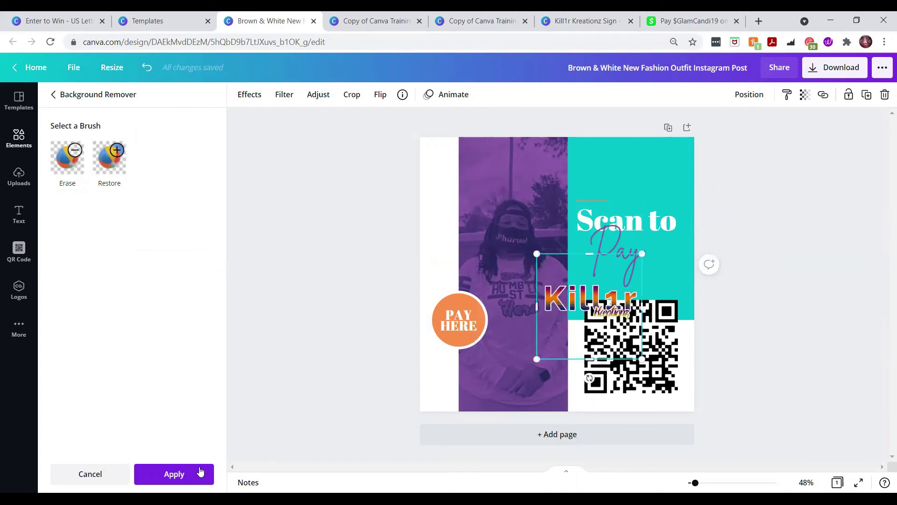
left_click(174, 473)
left_click_drag(585, 317, 632, 308)
- Lock the purple photo in place and move the logo to the post's upper-left corner, overlapping the photo
left_click(487, 202)
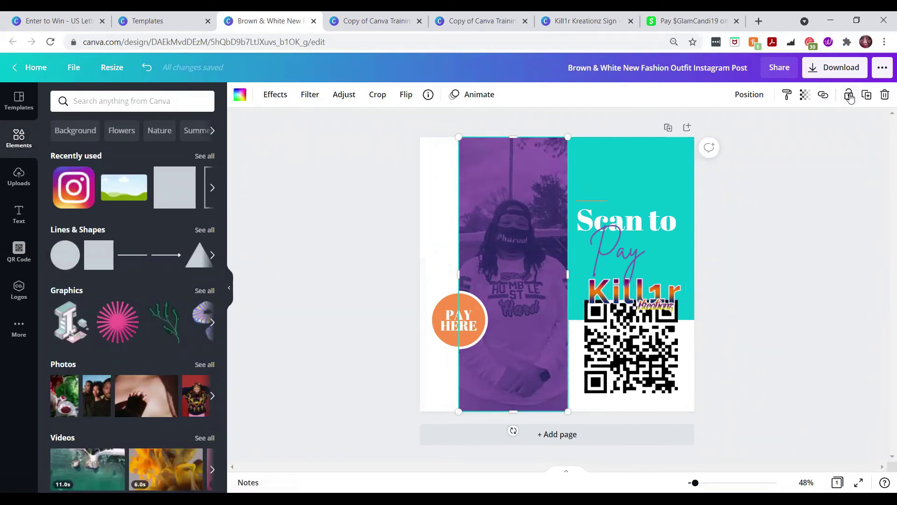
left_click(849, 97)
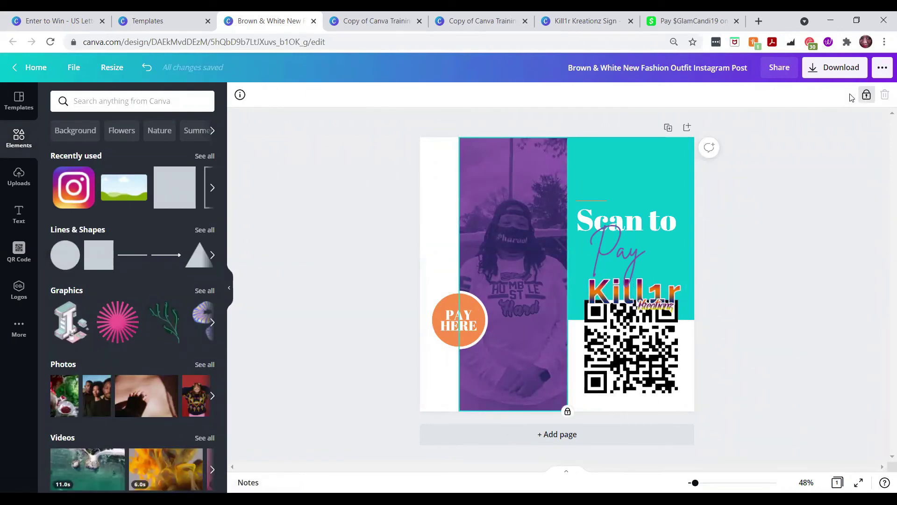
left_click(653, 296)
left_click_drag(654, 297, 500, 169)
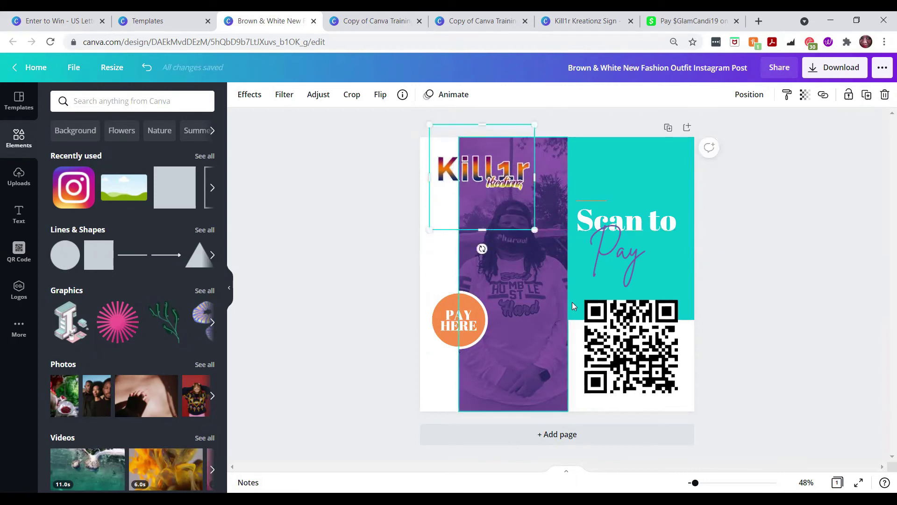
left_click(718, 335)
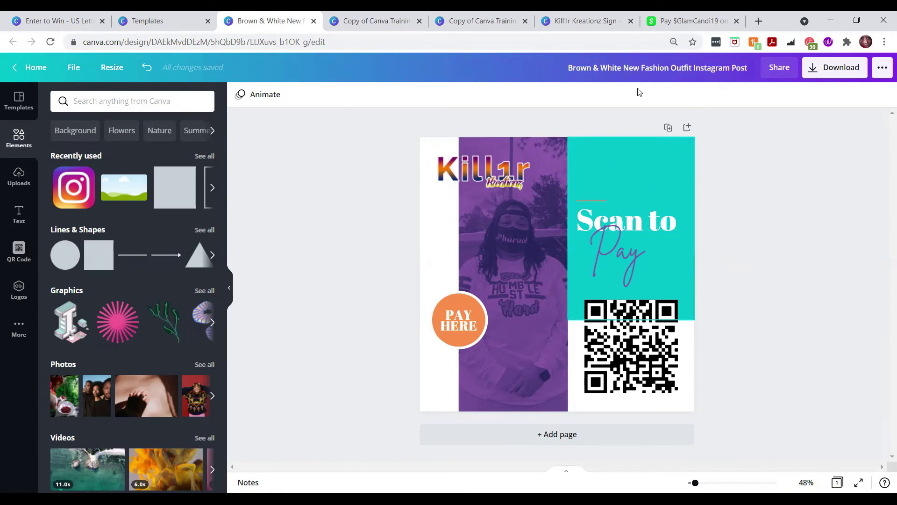
- Rename the design as "Canva Training Table Flyer 3"
left_click(654, 66)
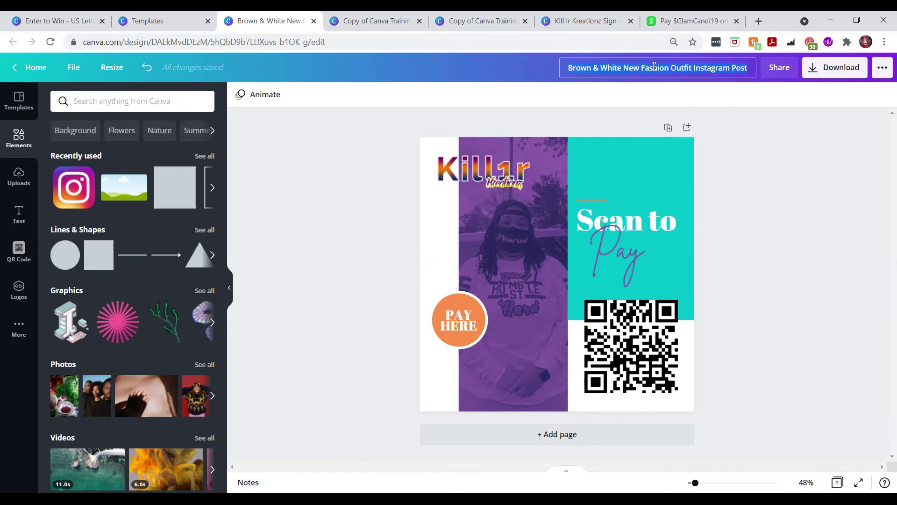
type("Ki")
key("BackSpace")
key("BackSpace")
type("Canv")
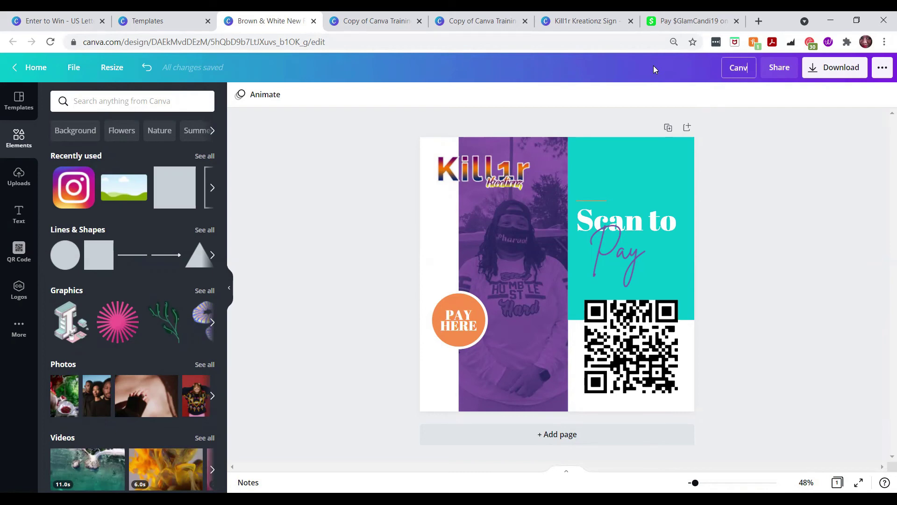
type("a Training ")
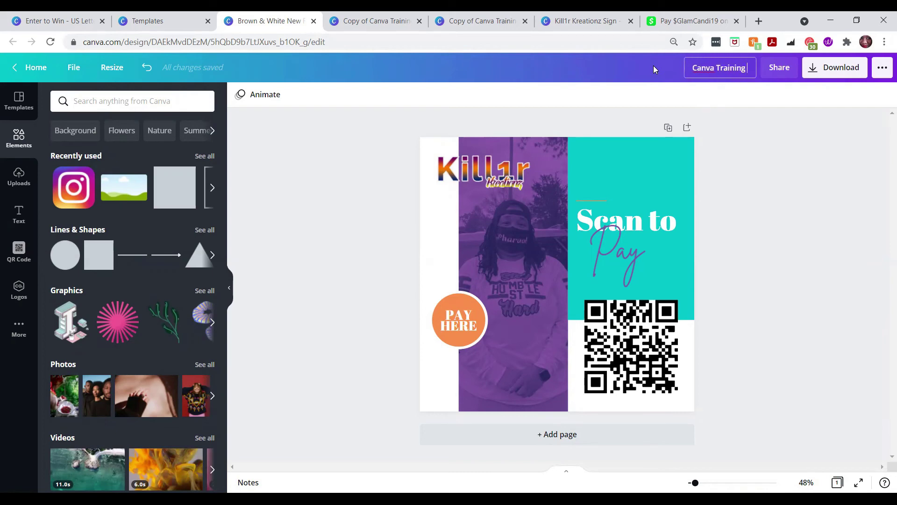
type("Table Fly")
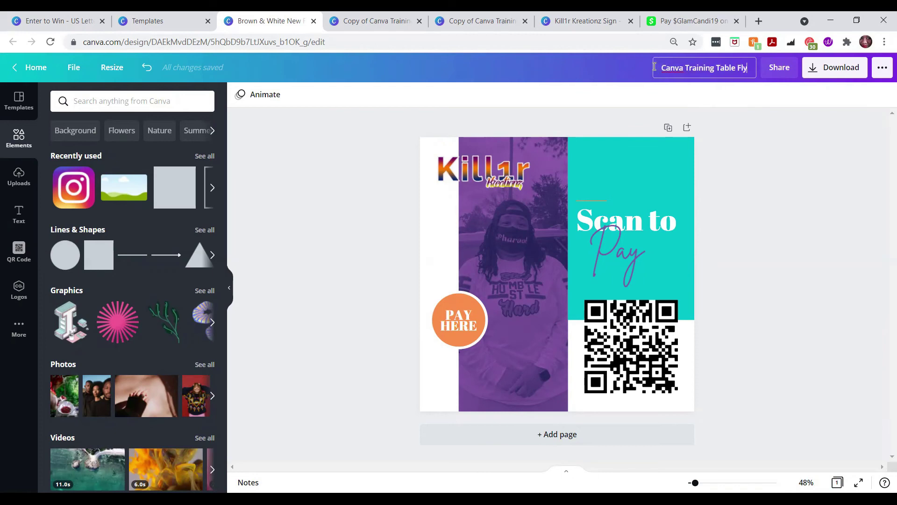
type("er 3")
key("Return")
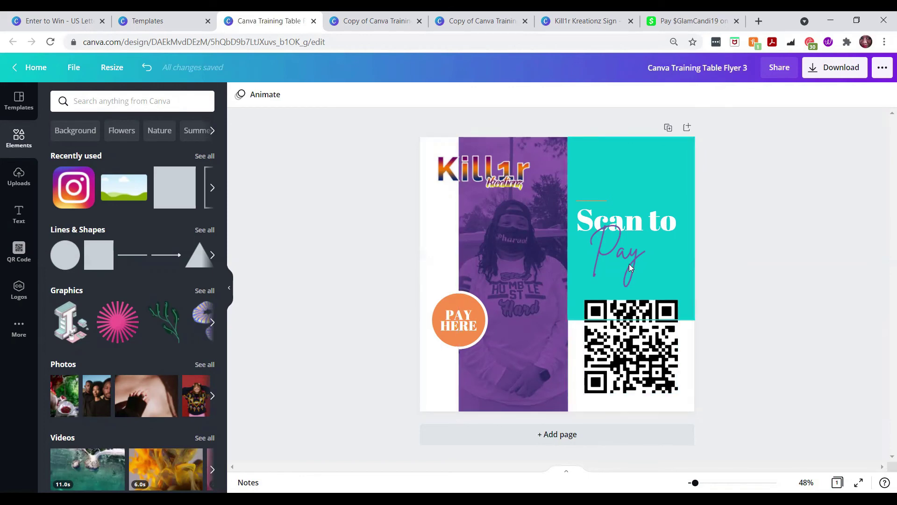
- Create a resized copy of the flyer in the US Letter Document format, 8.5 × 11 in
left_click(113, 68)
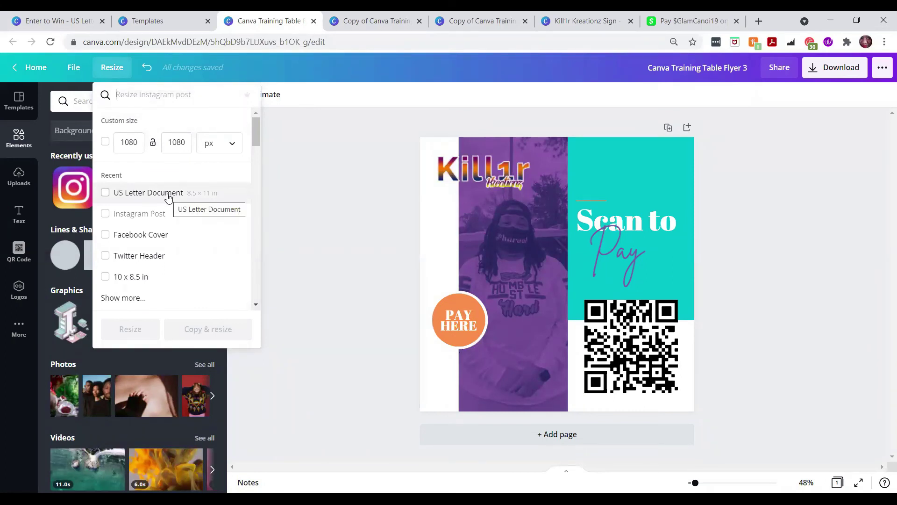
left_click(168, 195)
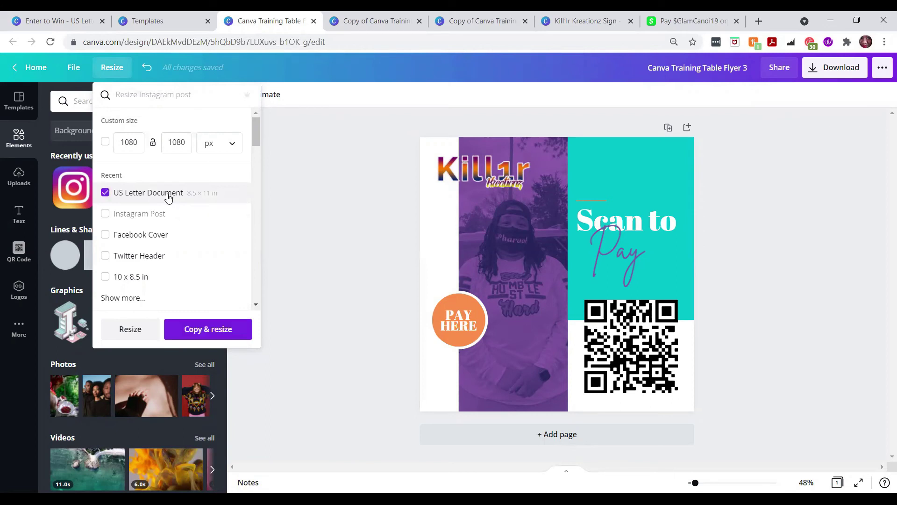
left_click(225, 330)
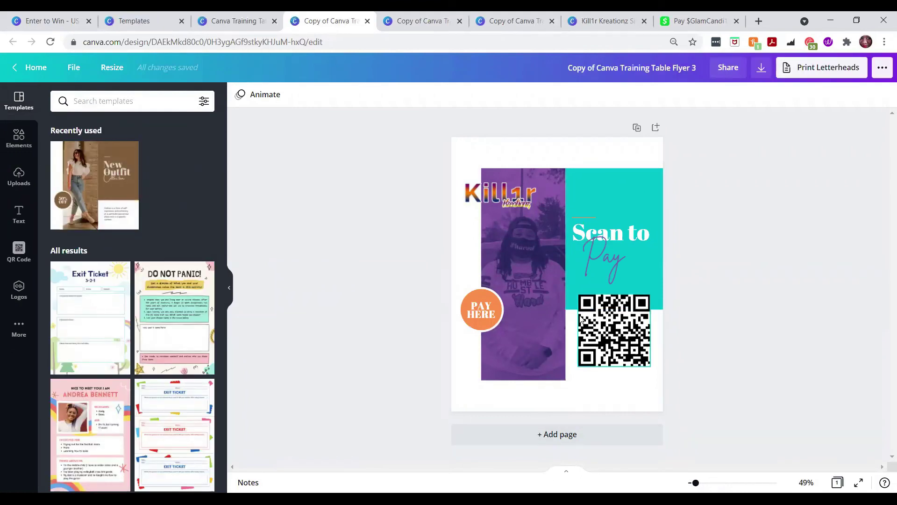
- Unlock the purple photo and stretch it down to the page's bottom edge
left_click(523, 351)
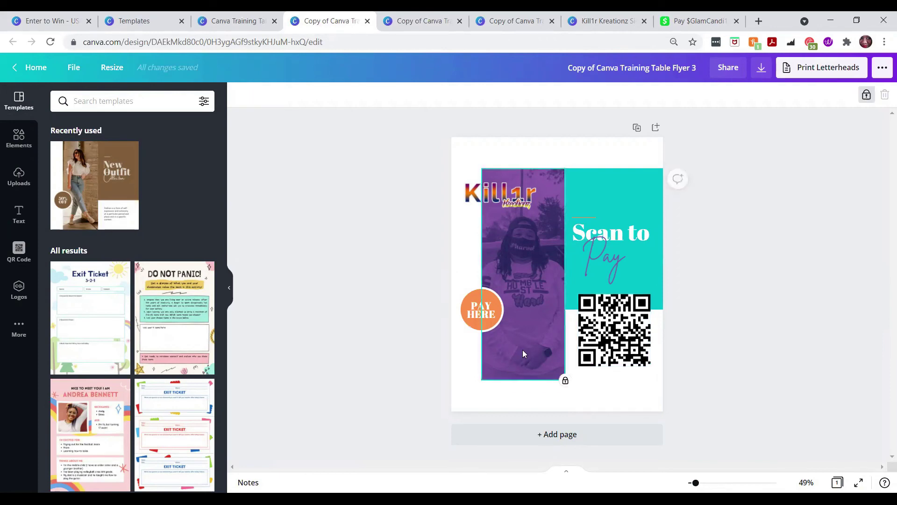
left_click(867, 96)
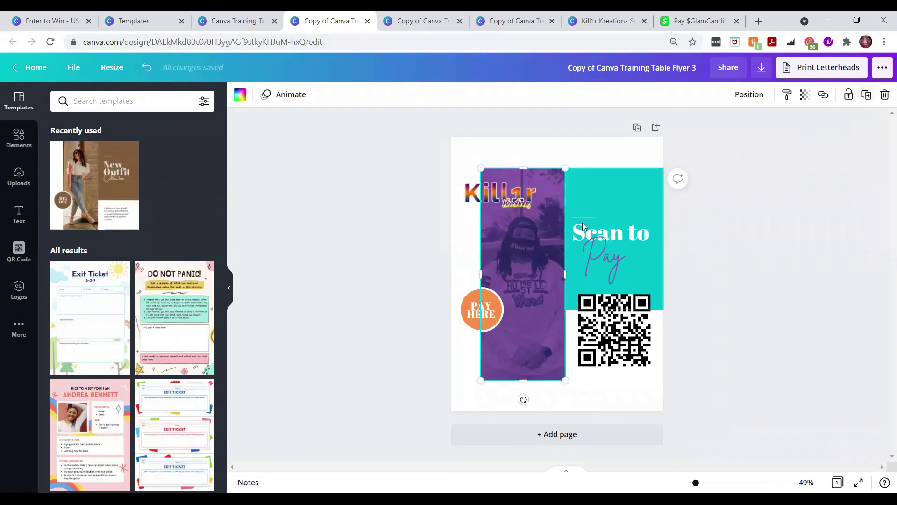
left_click_drag(524, 380, 524, 409)
- Move the QR code down near the page's bottom edge and extend the teal block down behind its upper part
left_click_drag(618, 329, 617, 346)
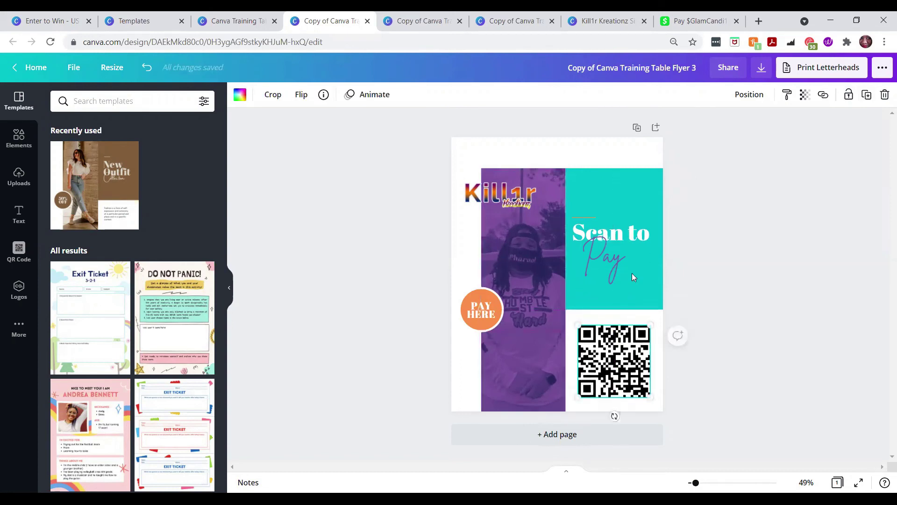
left_click(626, 297)
left_click_drag(613, 316, 615, 353)
- Enlarge "Pay" to font size 106 and "Scan to" to 85.8, and shift "Scan to" to the teal block's left edge
left_click(608, 267)
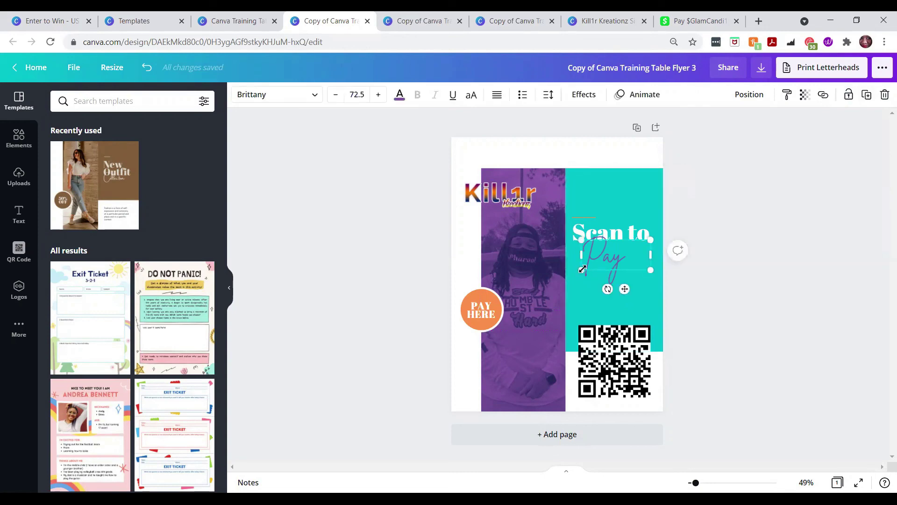
left_click_drag(582, 270, 607, 270)
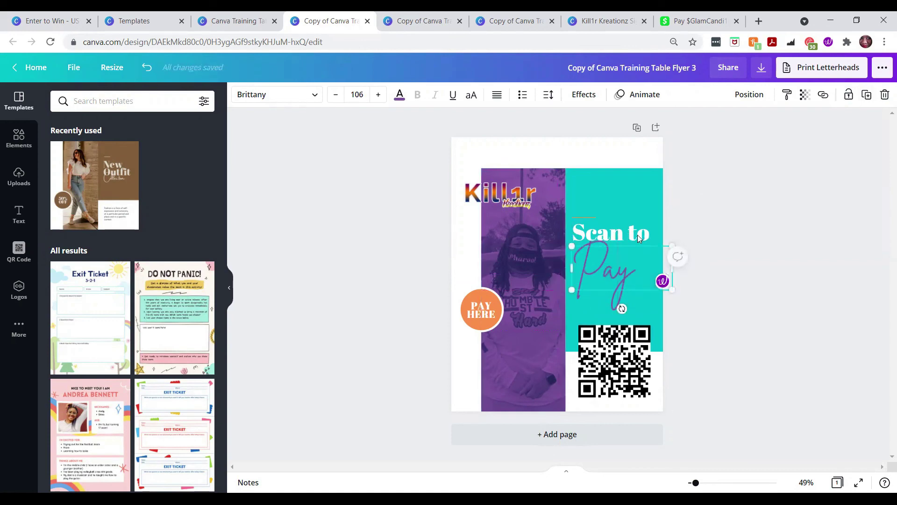
left_click(615, 230)
left_click_drag(571, 254, 554, 276)
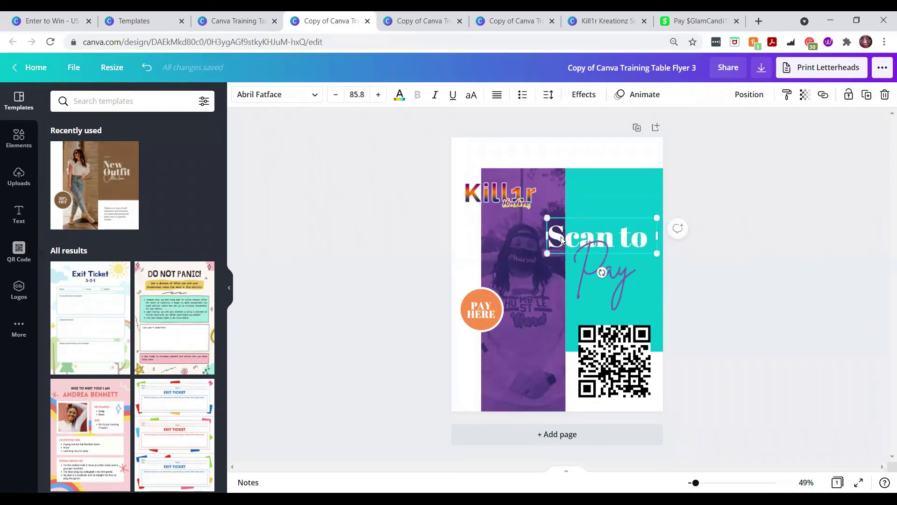
left_click_drag(564, 240, 581, 235)
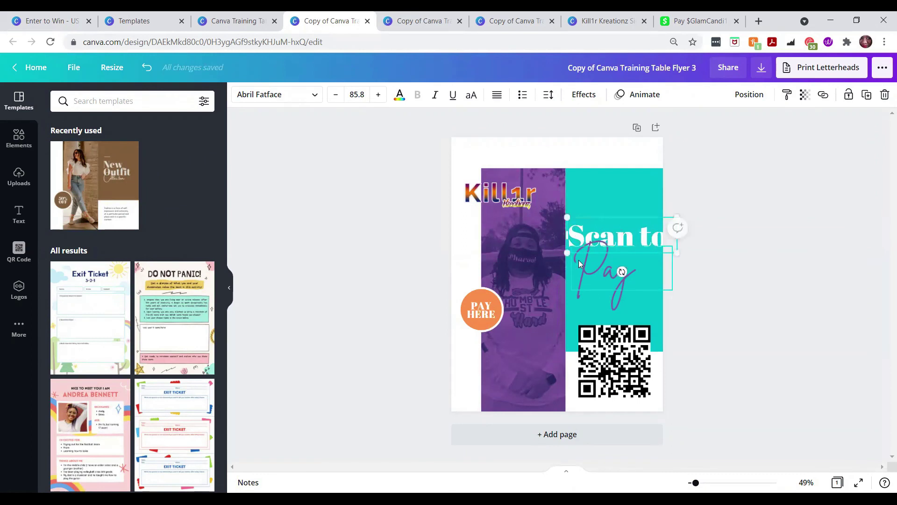
- Reduce the "Scan to" text to font size 74.8 so it fits within the teal block
left_click(338, 96)
left_click(338, 95)
left_click(338, 96)
left_click(337, 95)
left_click(337, 96)
left_click(338, 95)
left_click(338, 95)
left_click(338, 95)
left_click(337, 95)
left_click(337, 96)
left_click(338, 96)
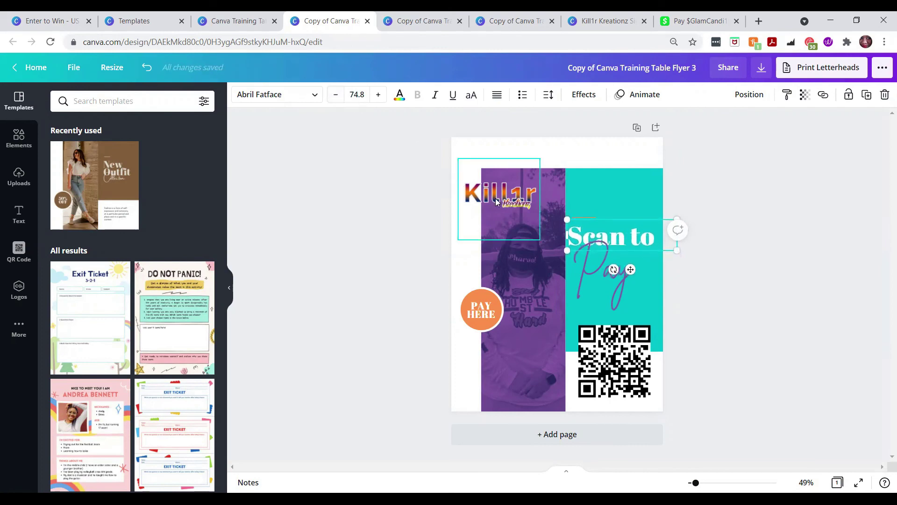
- Lengthen the thin line above "Scan to" to about half of the text's width
left_click(588, 217)
left_click_drag(595, 217, 613, 216)
left_click(627, 316)
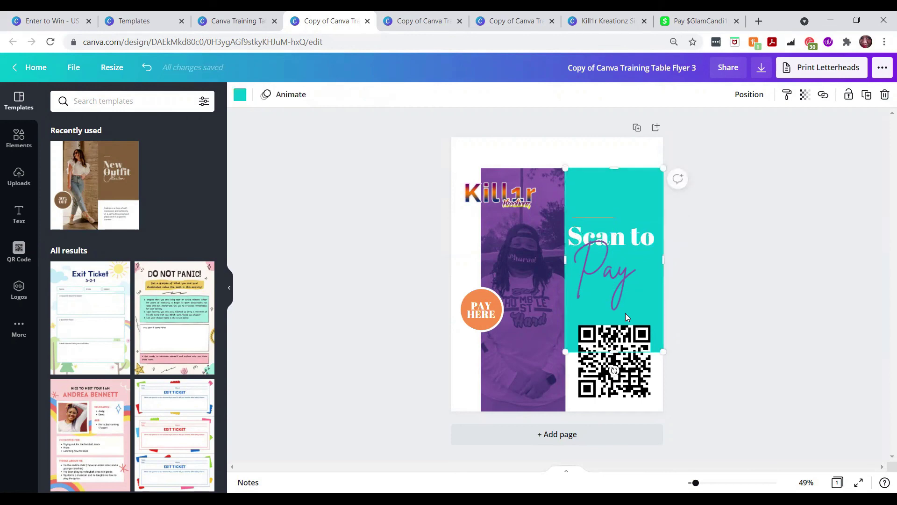
- Enlarge the Kill1r Kreationz logo to nearly reach the photo's right edge, and lock the purple photo in place
left_click(513, 204)
left_click_drag(542, 159, 573, 149)
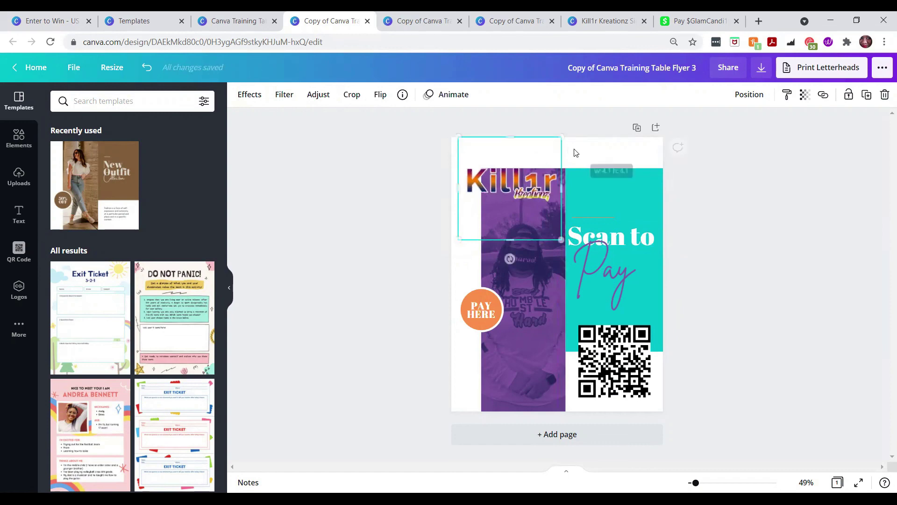
left_click(531, 340)
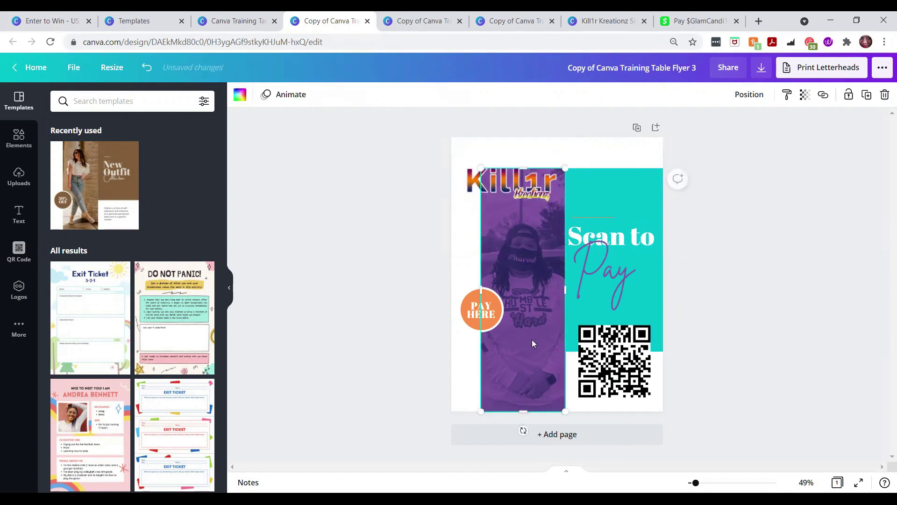
left_click(848, 94)
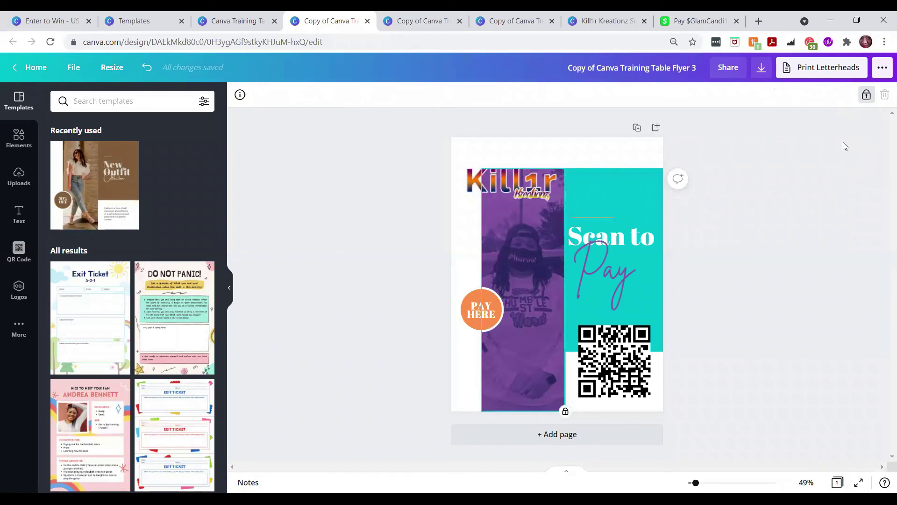
- Enlarge the Kill1r Kreationz logo slightly more and move it down over the upper part of the purple photo
left_click(508, 177)
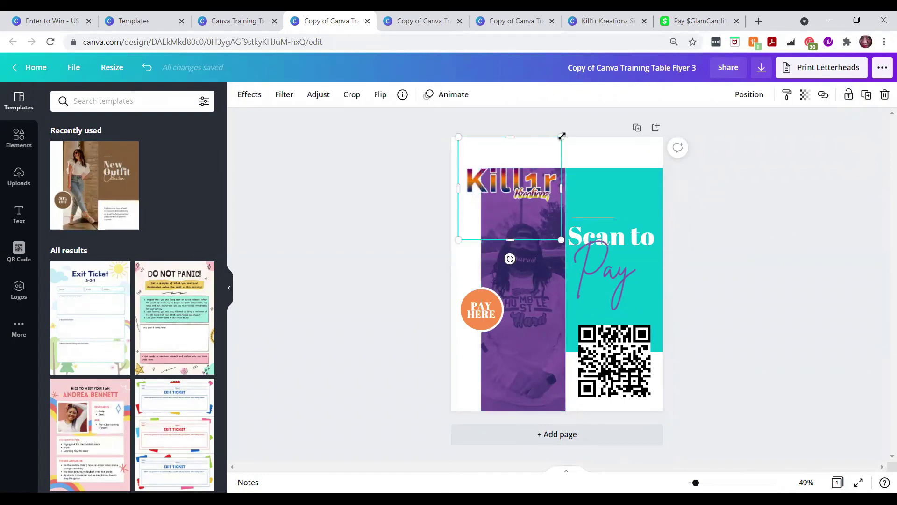
left_click_drag(561, 137, 567, 132)
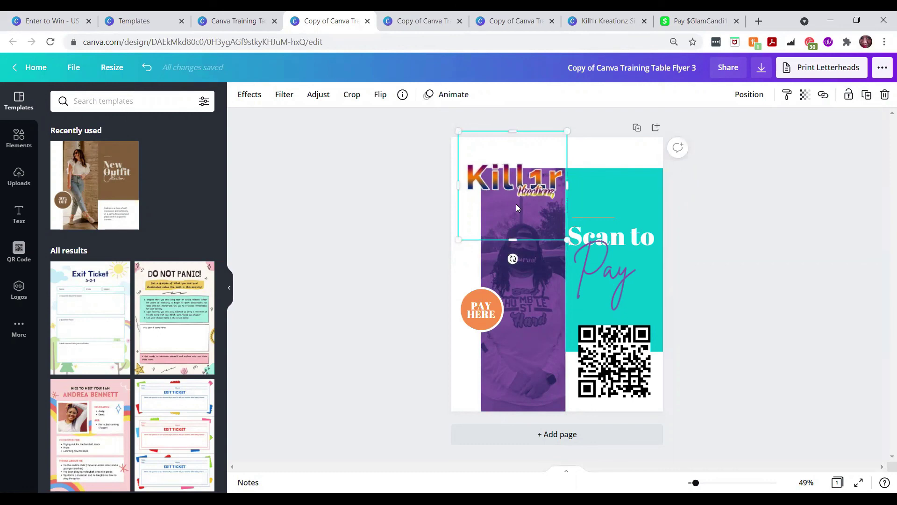
left_click_drag(516, 204, 517, 220)
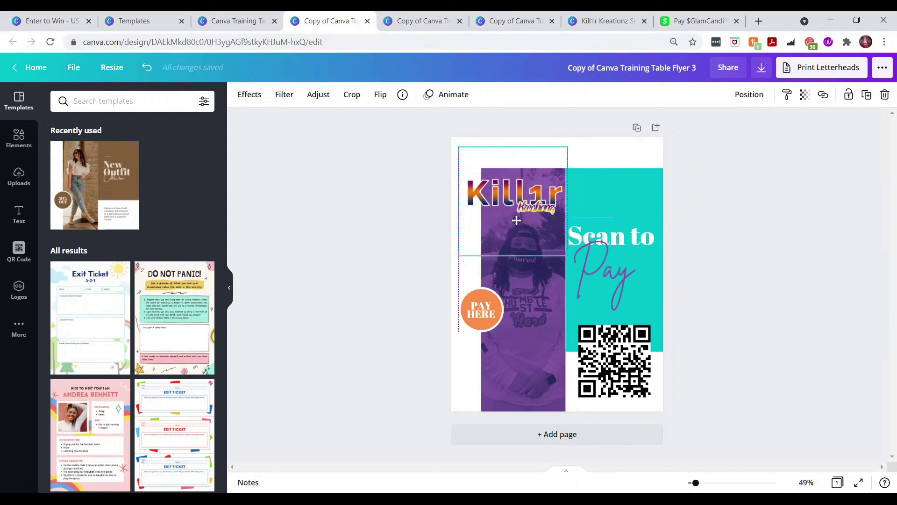
left_click_drag(516, 221, 516, 220)
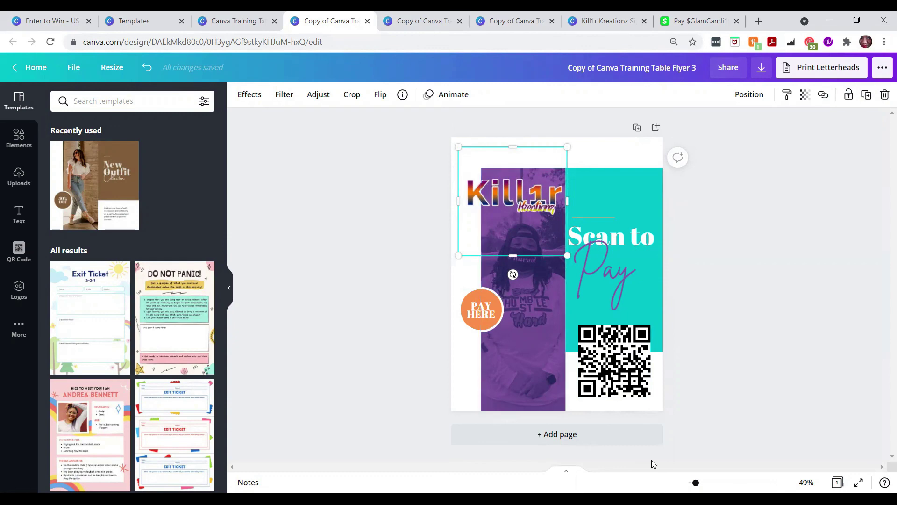
left_click(702, 398)
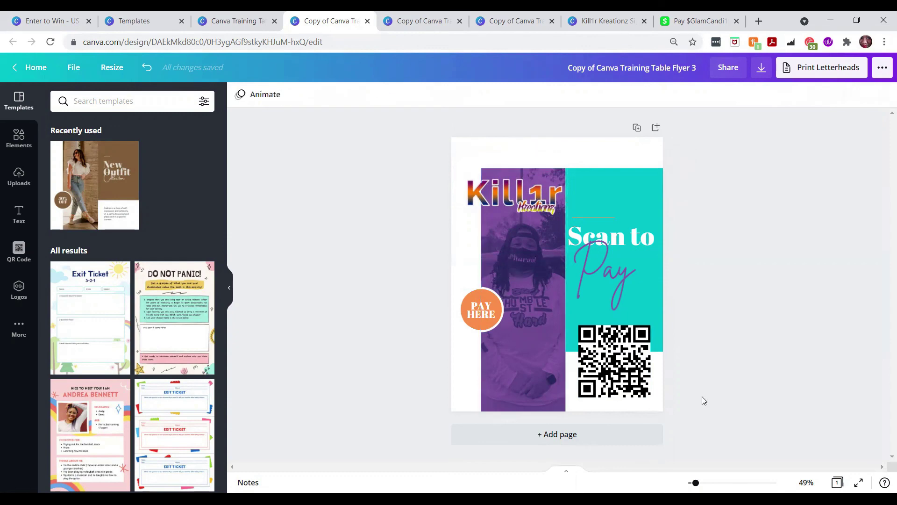